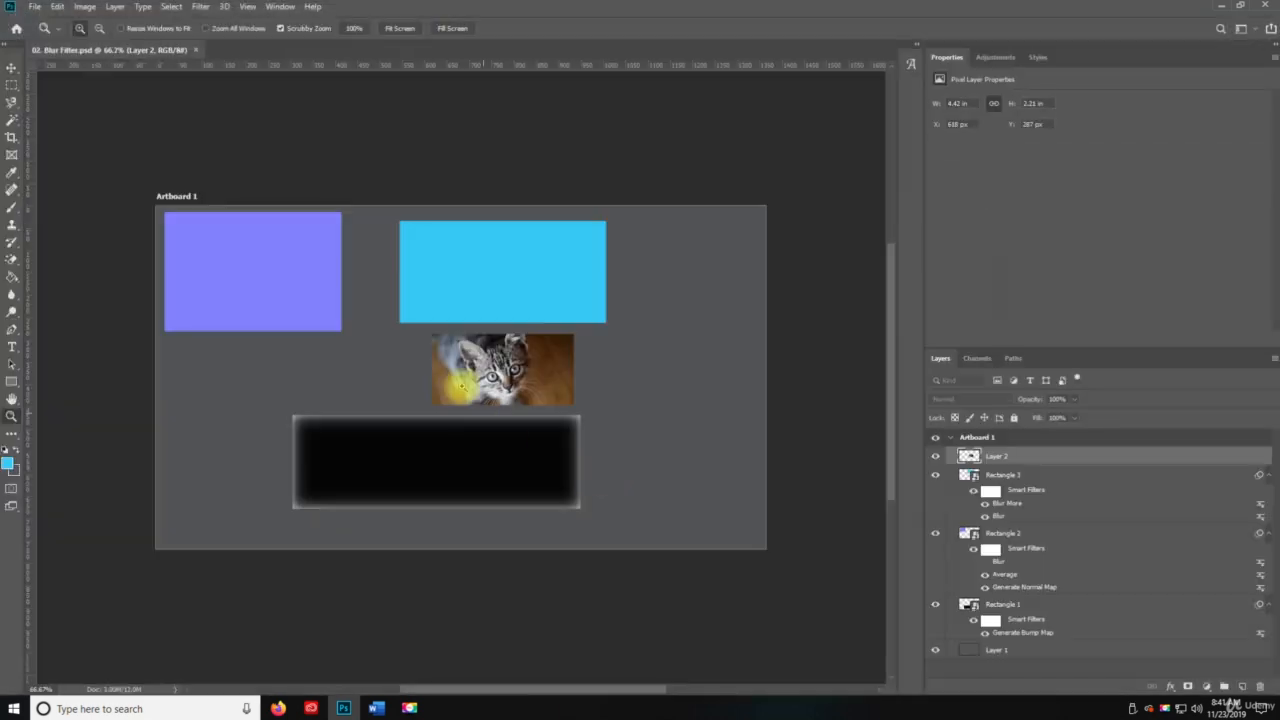
Save the document as a new Photoshop file named "06. Pixelate Filter" on the Desktop.
left_click(34, 7)
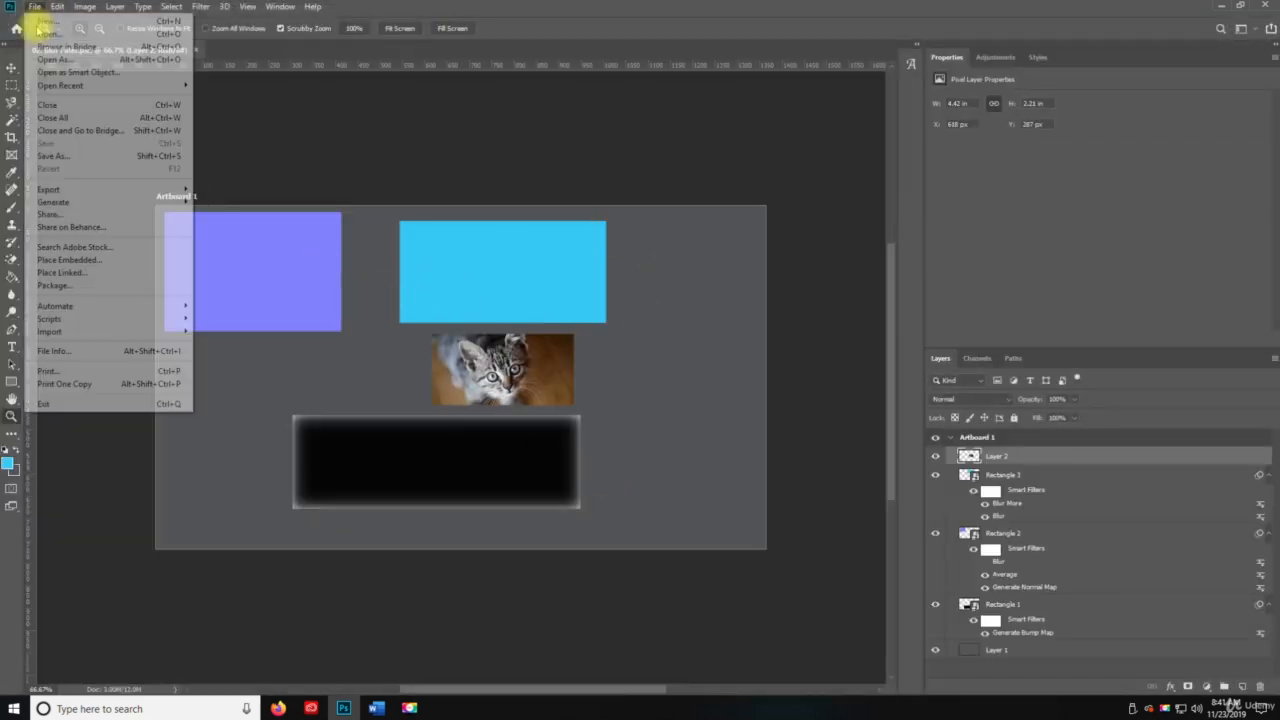
left_click(74, 156)
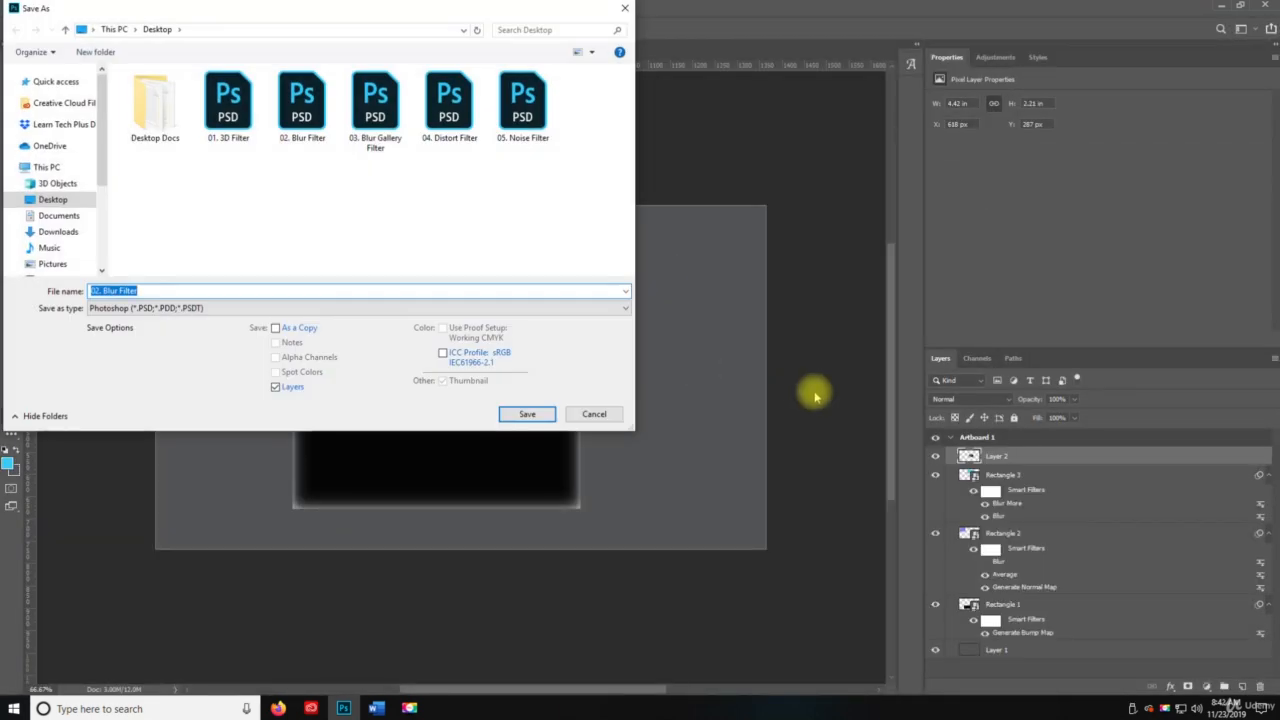
type("06.")
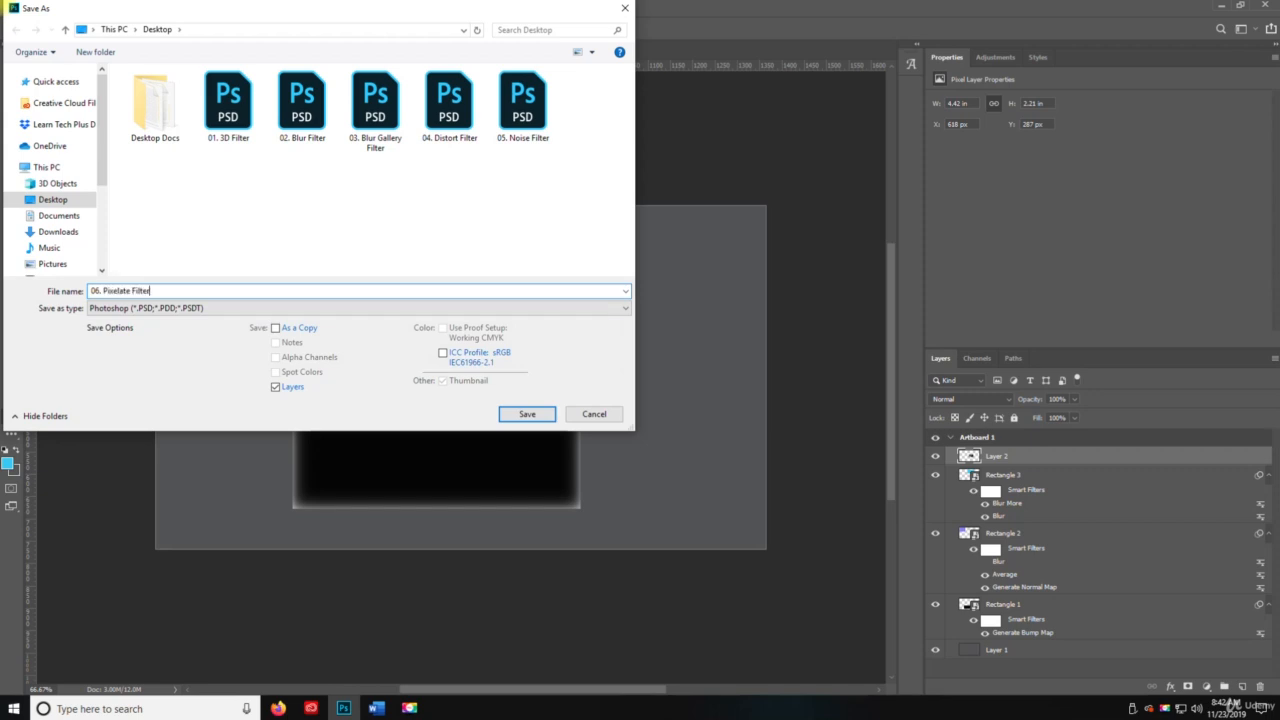
left_click(535, 418)
Apply the Color Halftone filter to the kitten photo on Layer 2 with channel angles 126, 186, 112 and 119.
left_click(200, 6)
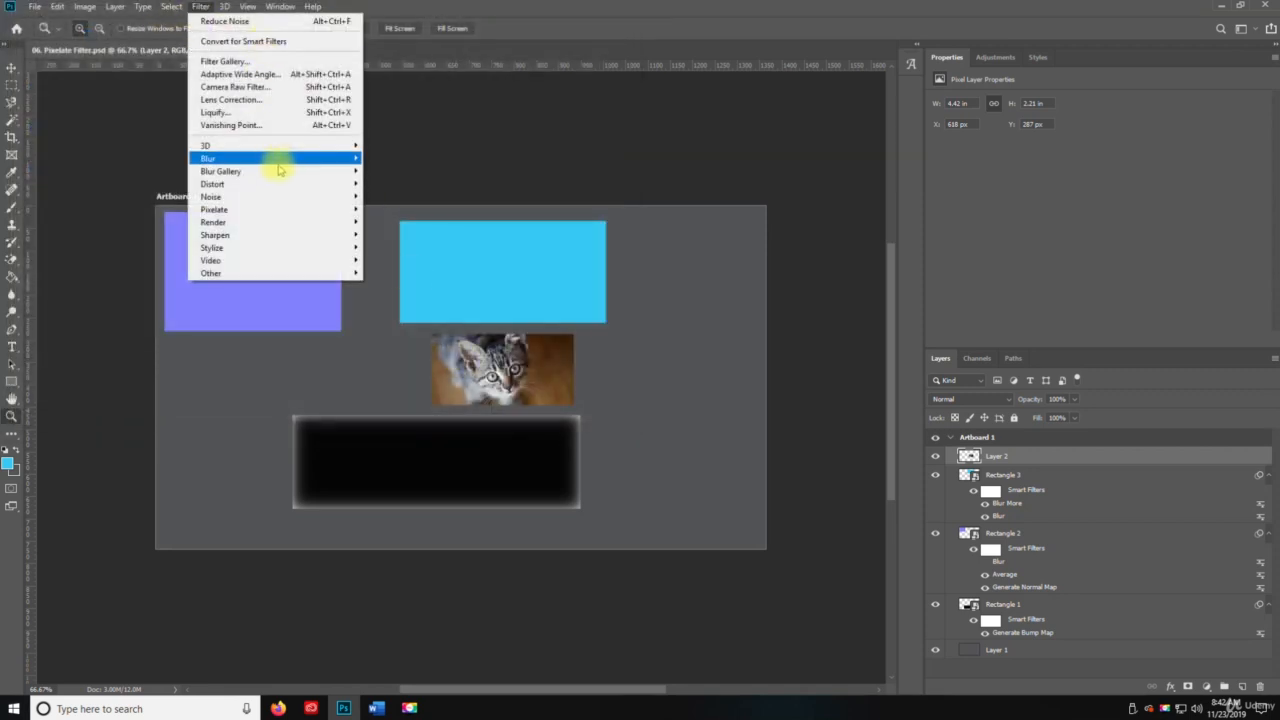
mouse_move(291, 209)
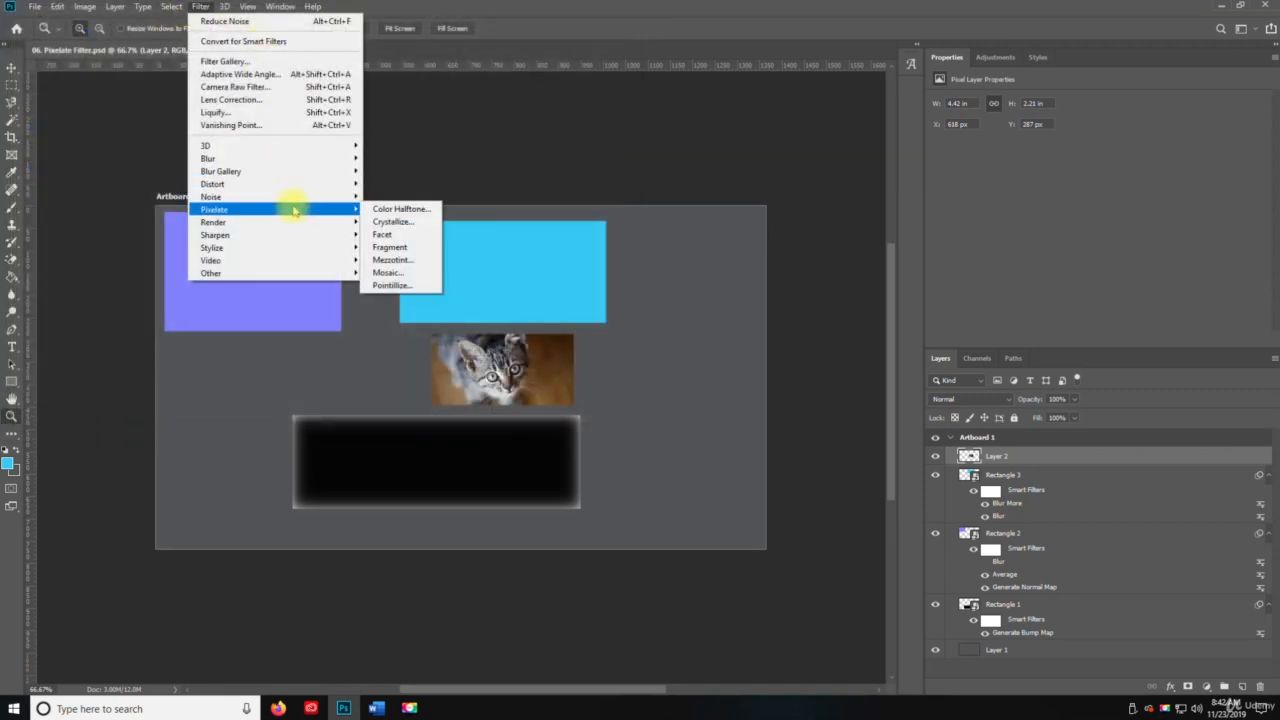
left_click(414, 210)
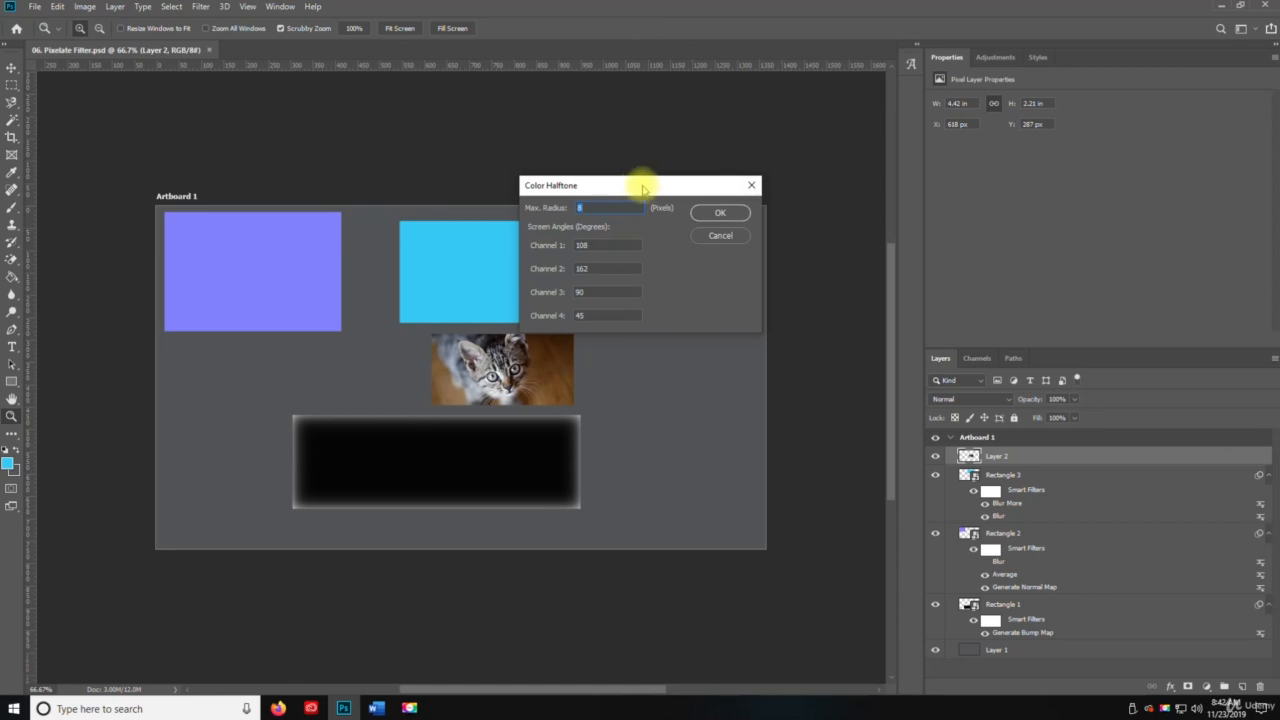
left_click_drag(643, 188, 787, 332)
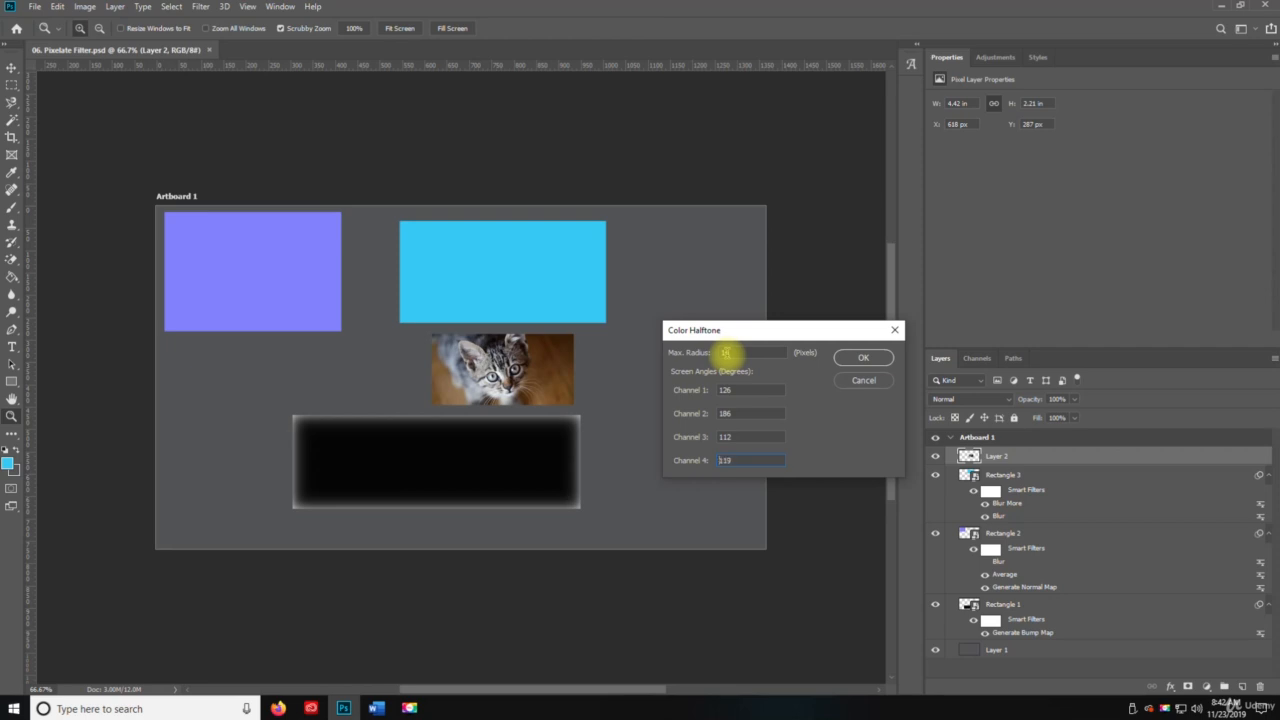
left_click(880, 360)
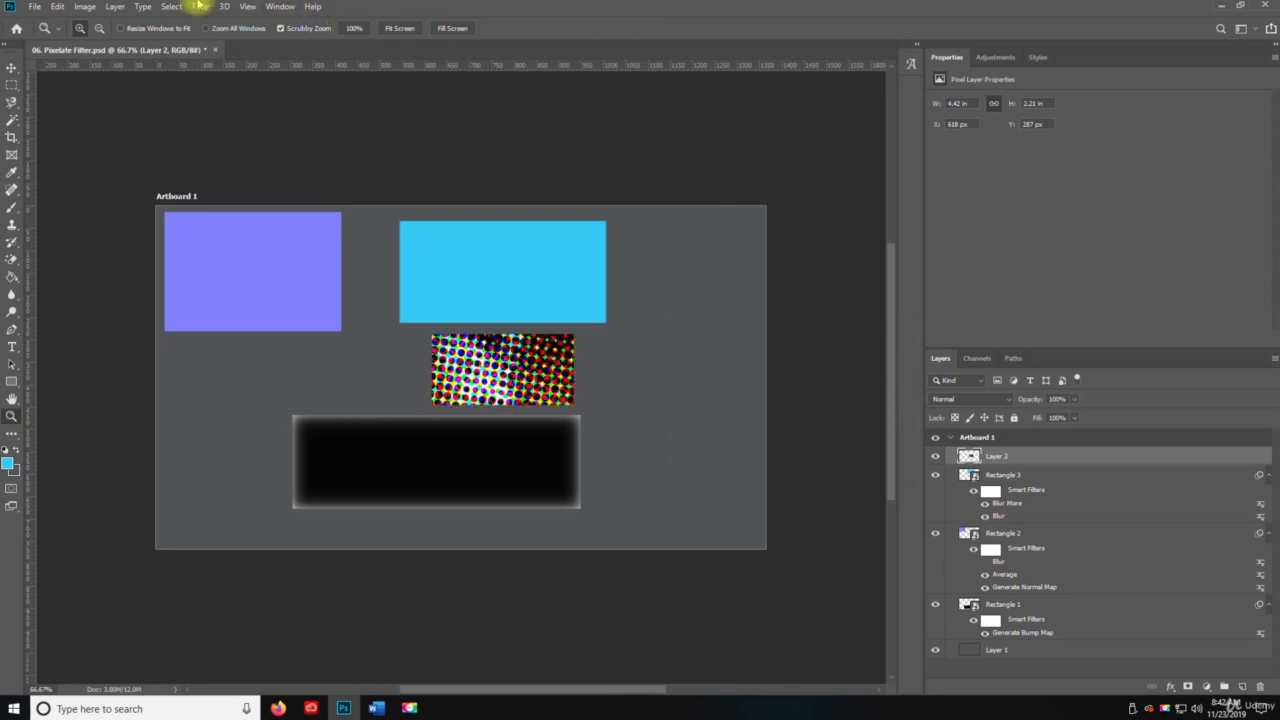
left_click(199, 6)
mouse_move(331, 209)
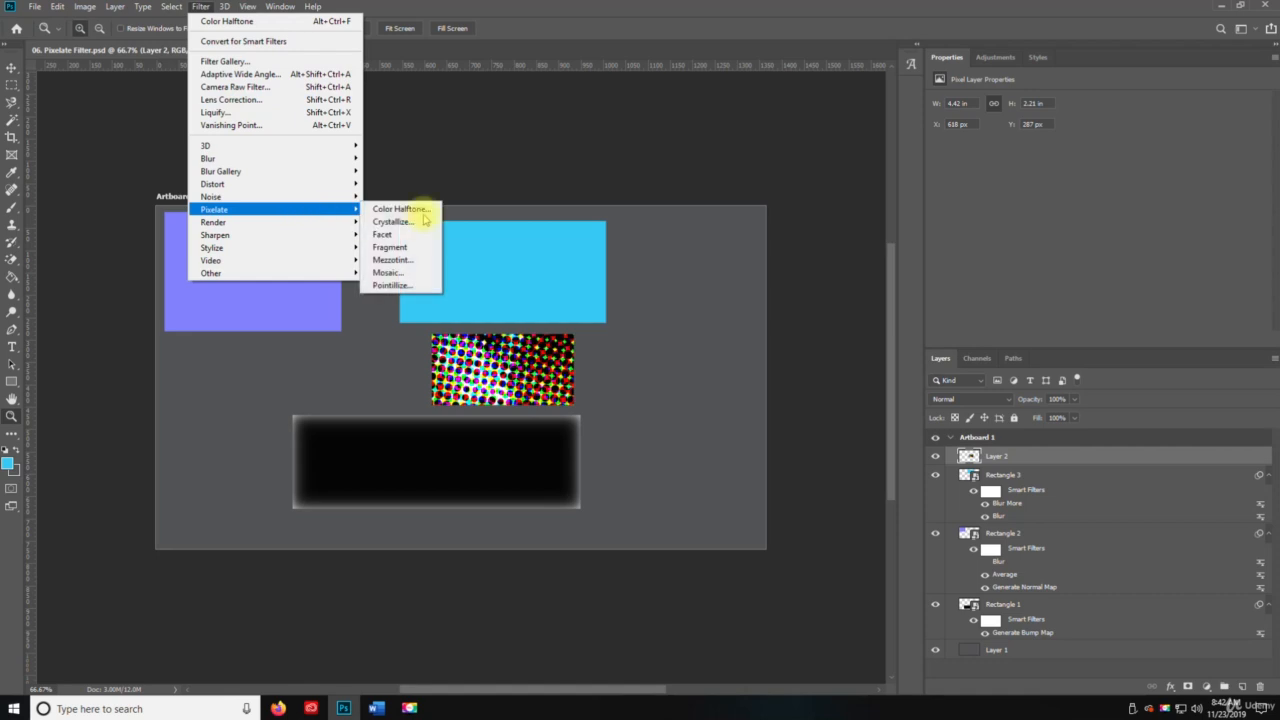
left_click(392, 221)
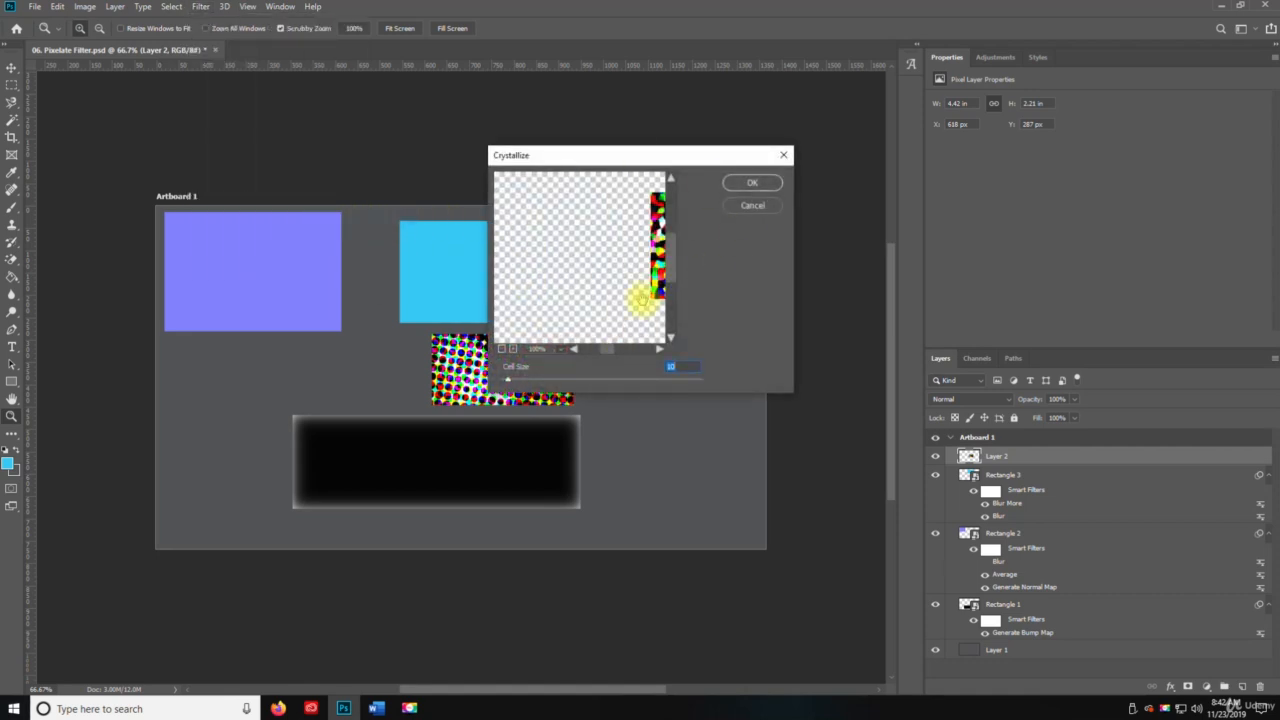
left_click(778, 206)
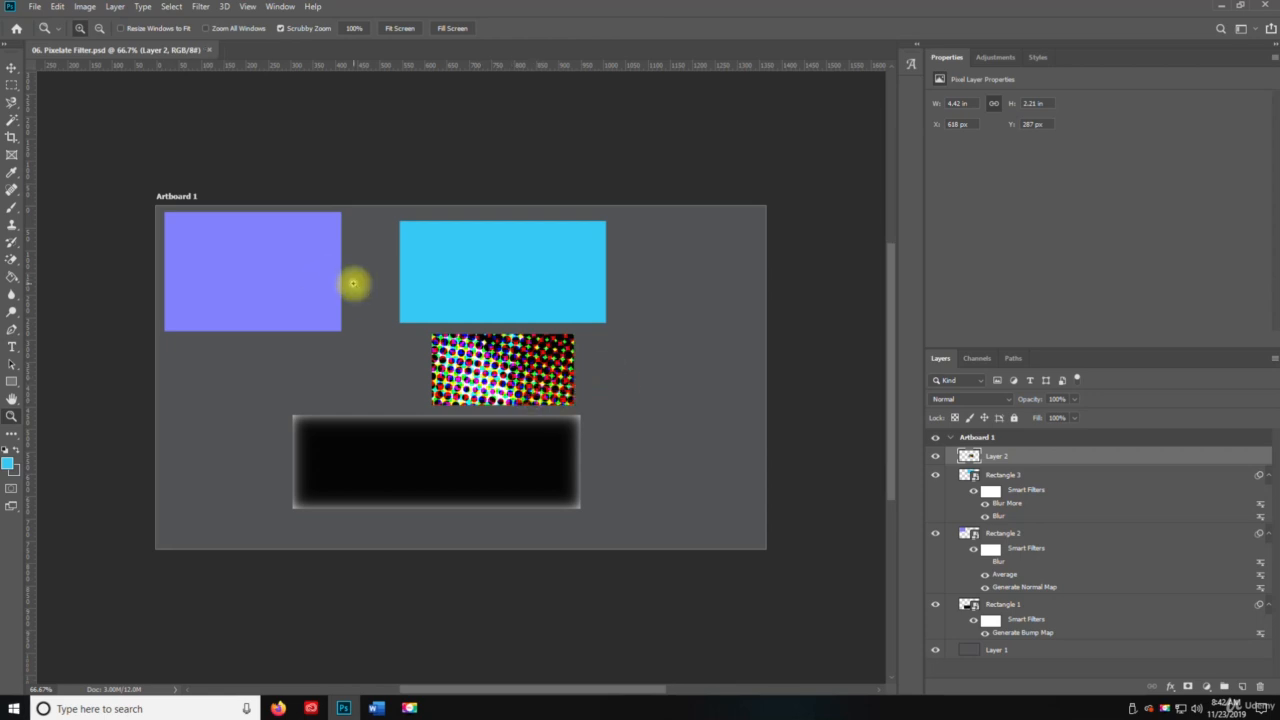
Inspect the halftone dots on the kitten photo up close and undo the Color Halftone filter.
left_click(512, 370)
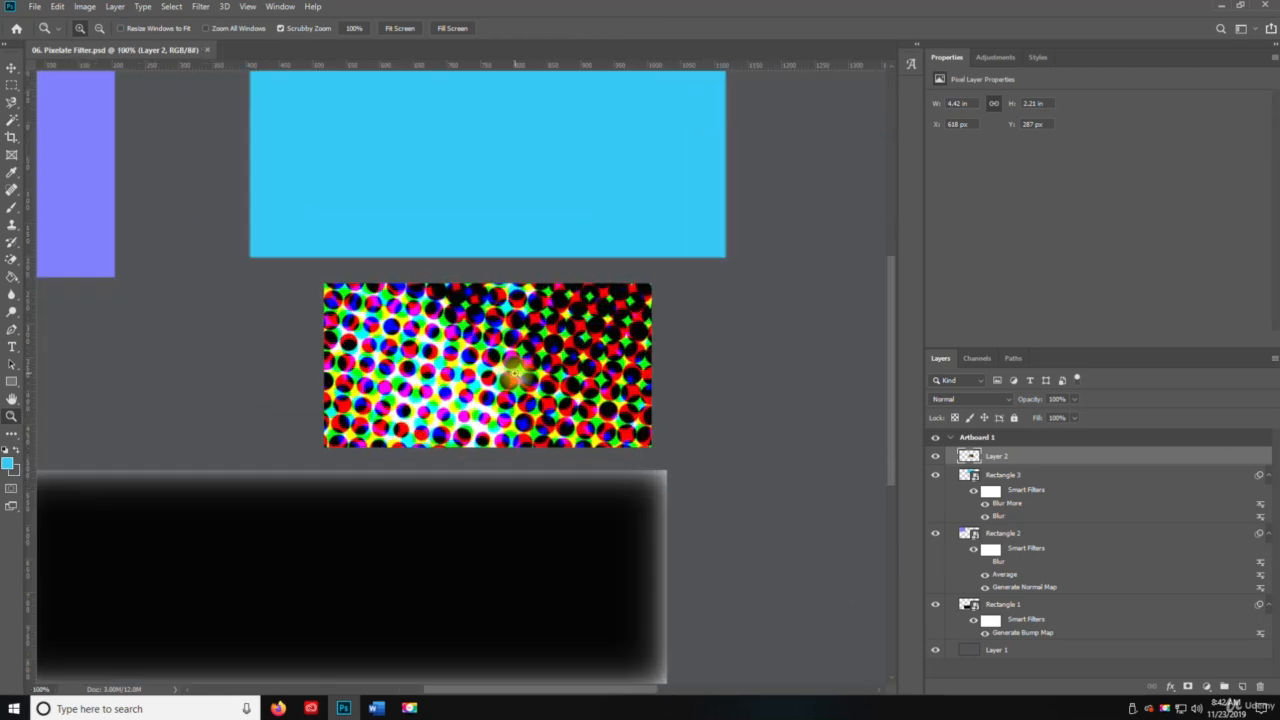
left_click_drag(518, 376, 567, 413)
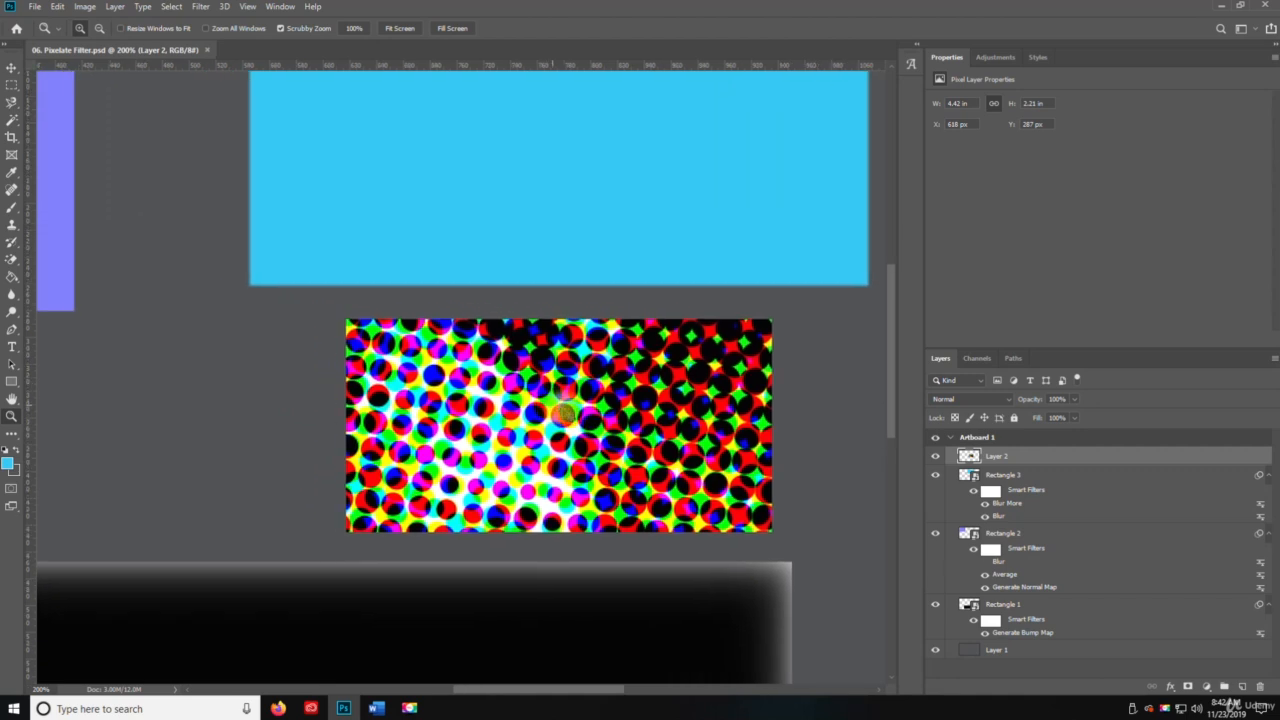
key("ctrl+z")
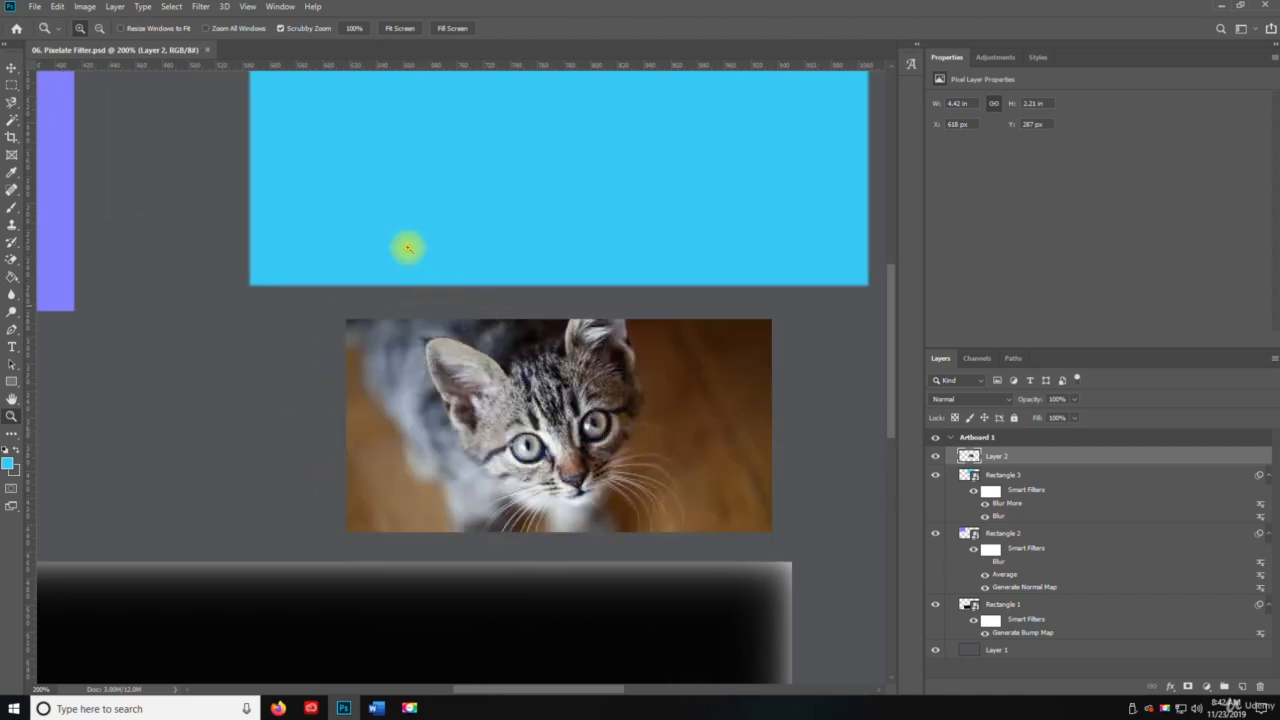
Try the Crystallize filter on the kitten photo with a cell size of 5, and undo it.
left_click(200, 7)
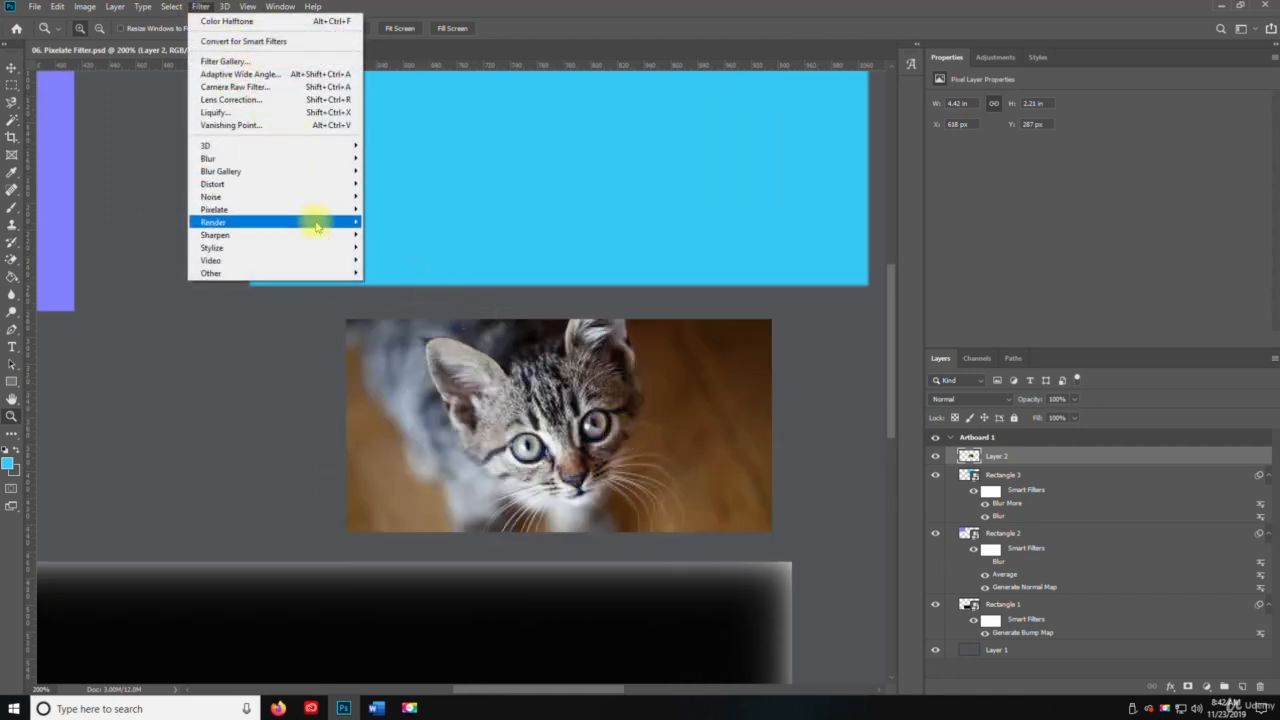
mouse_move(331, 209)
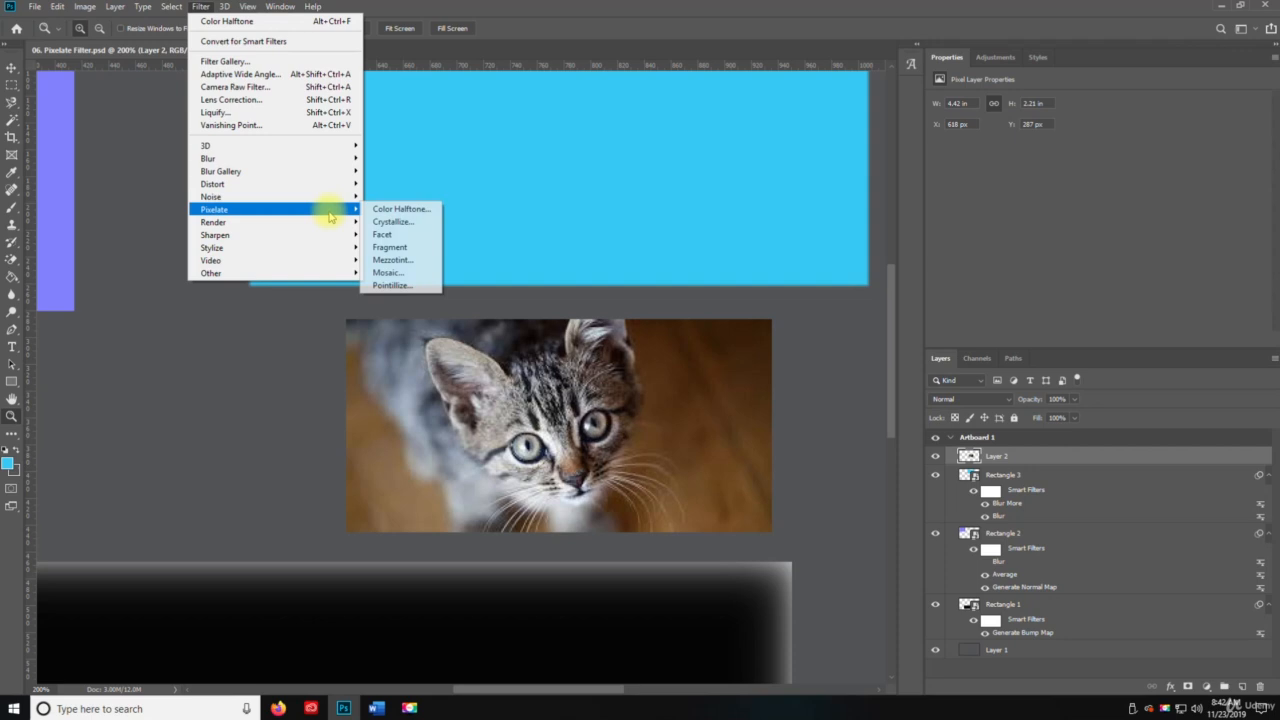
left_click(405, 222)
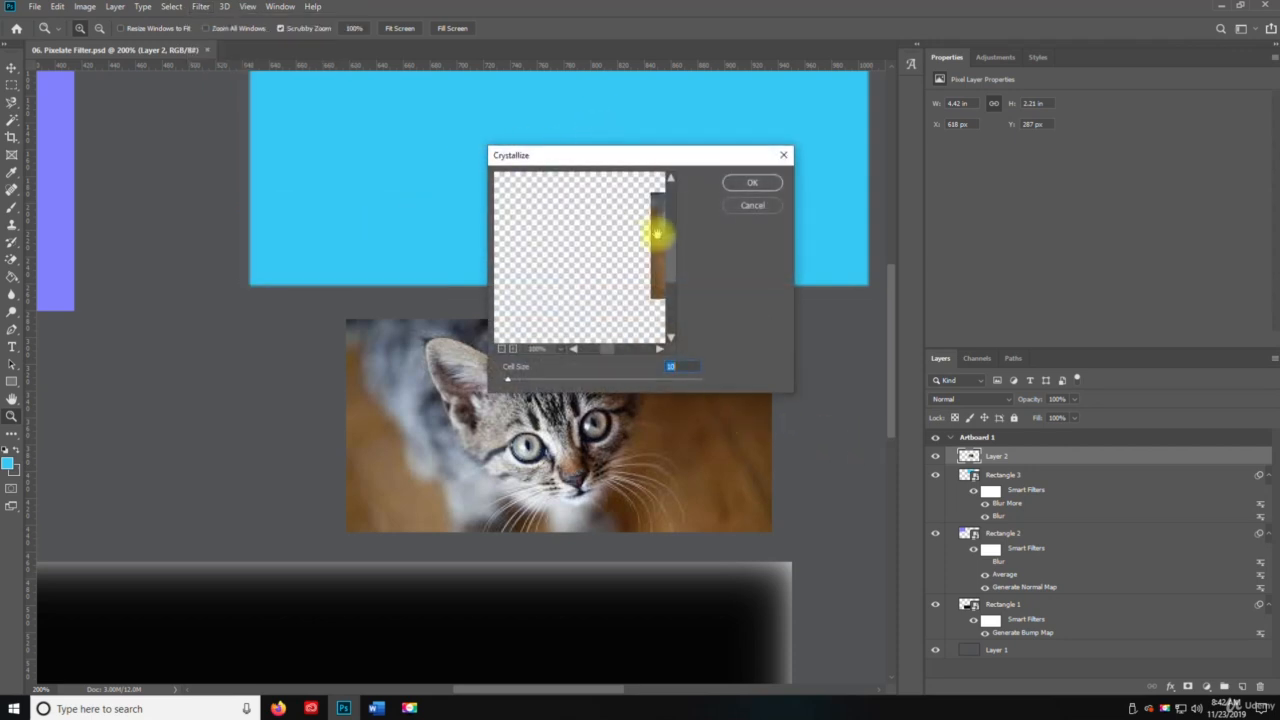
left_click_drag(660, 230, 492, 243)
left_click_drag(602, 254, 537, 247)
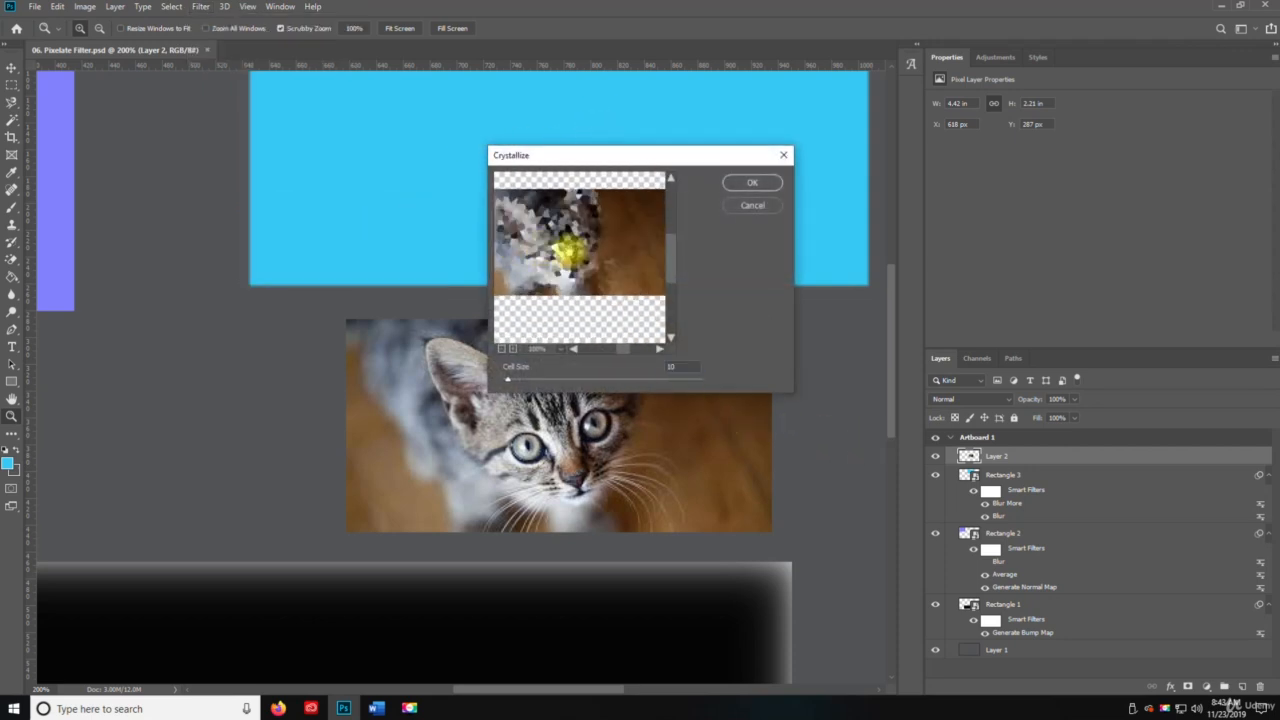
left_click(521, 381)
mouse_move(521, 381)
left_mouse_down()
mouse_move(683, 383)
mouse_move(517, 372)
mouse_move(505, 390)
left_mouse_up()
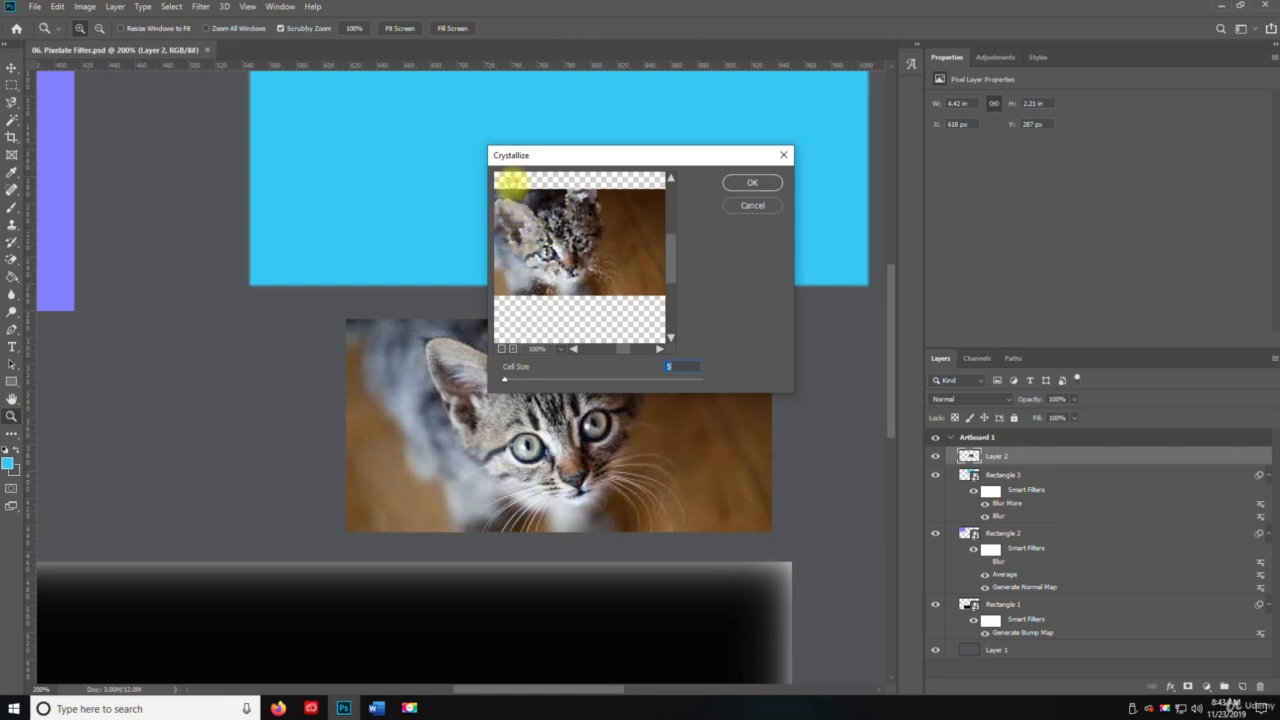
left_click(751, 184)
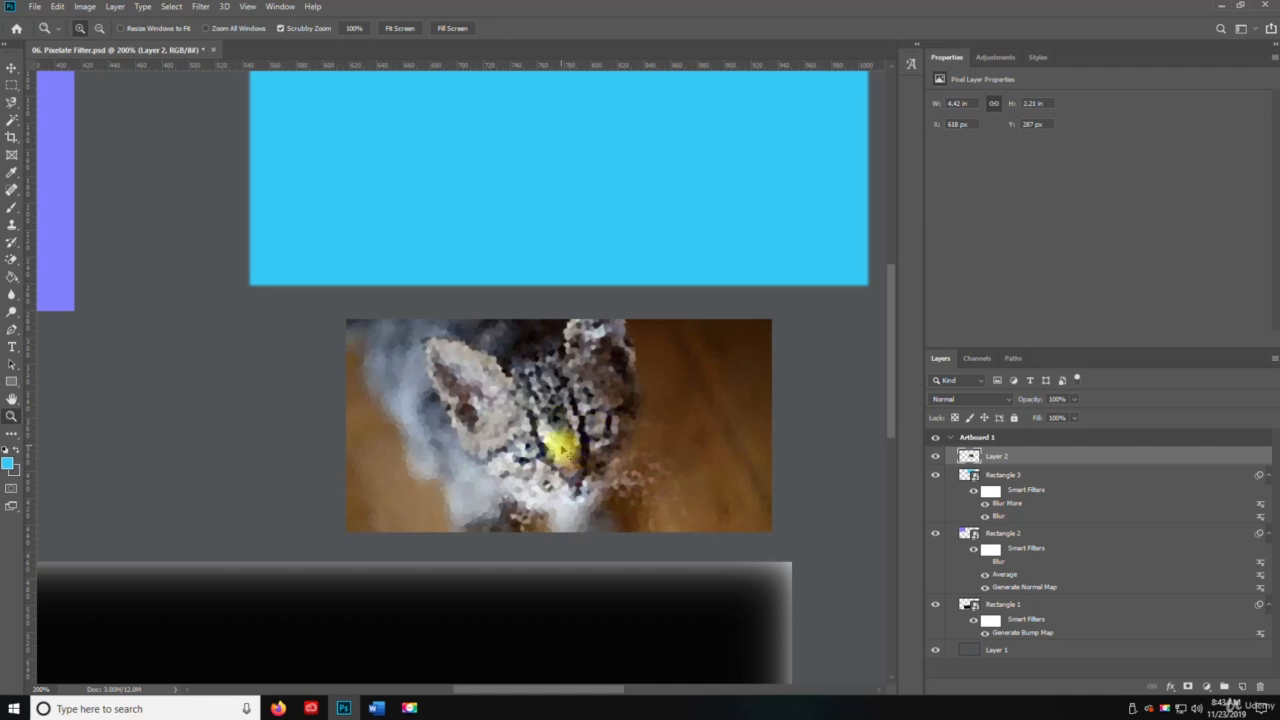
key("ctrl+z")
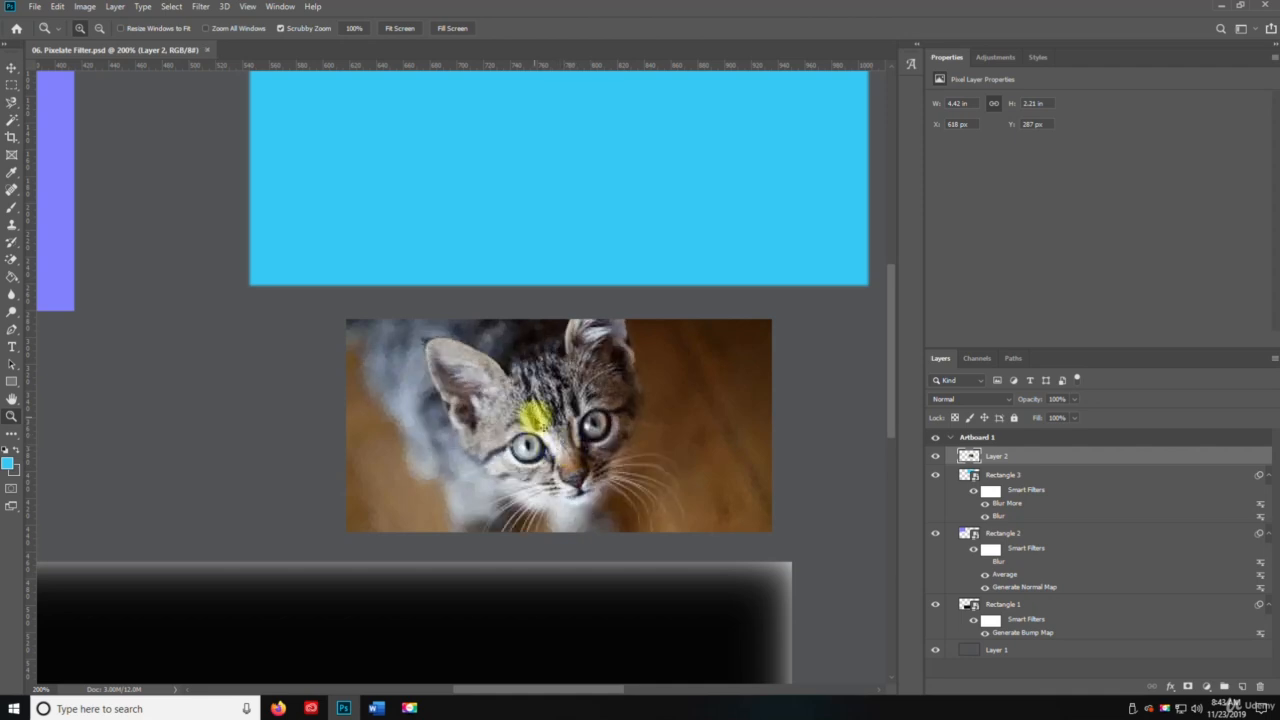
Switch to the Move tool, try the Facet filter on the kitten photo, and undo it.
key("v")
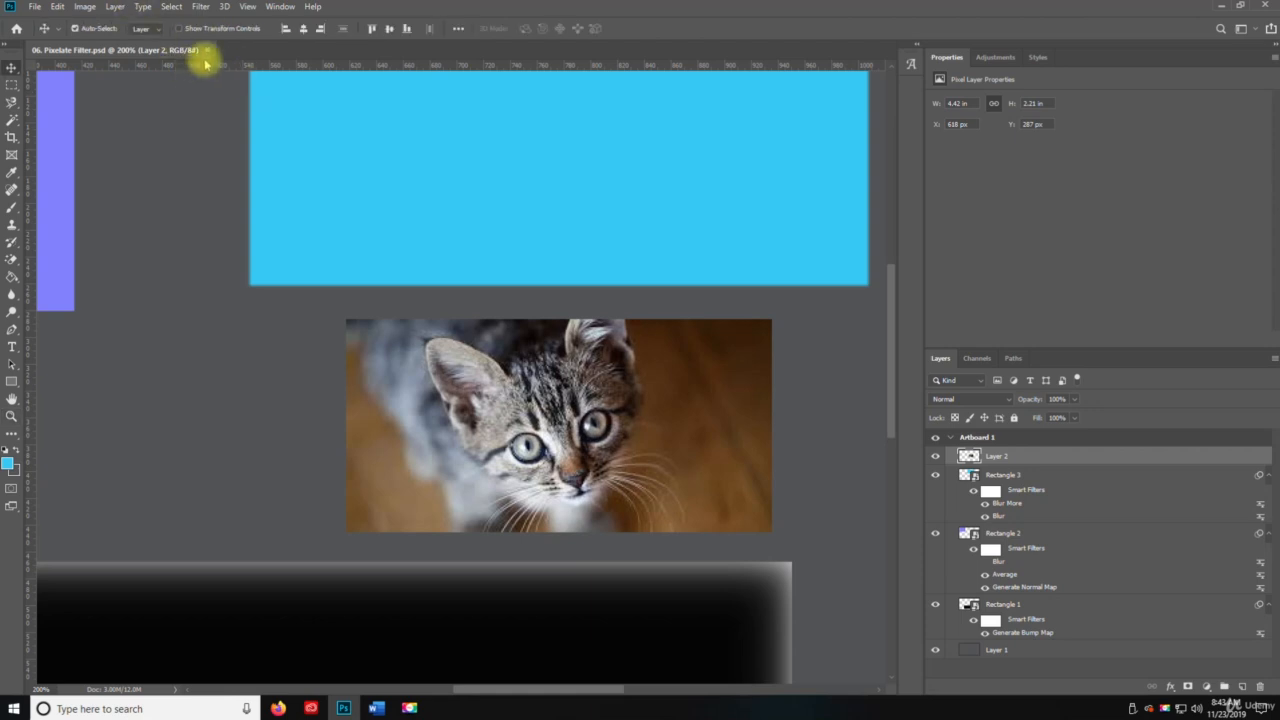
left_click(222, 6)
mouse_move(204, 6)
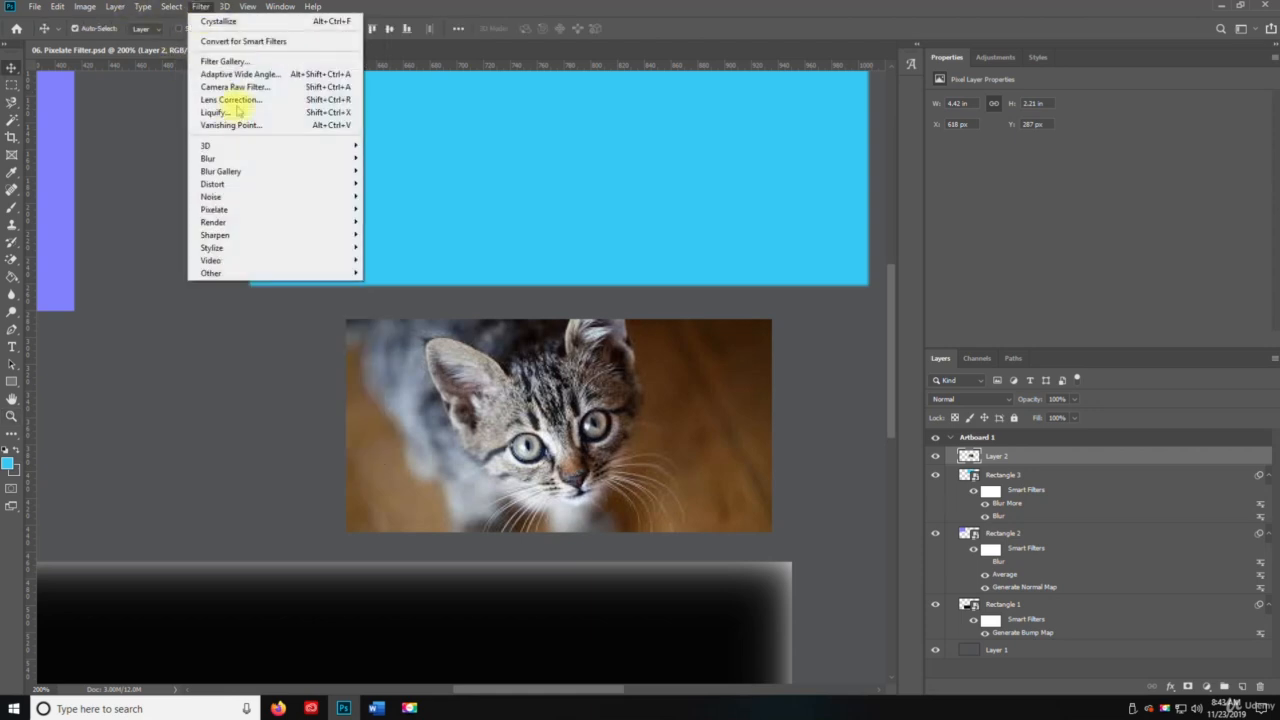
mouse_move(305, 210)
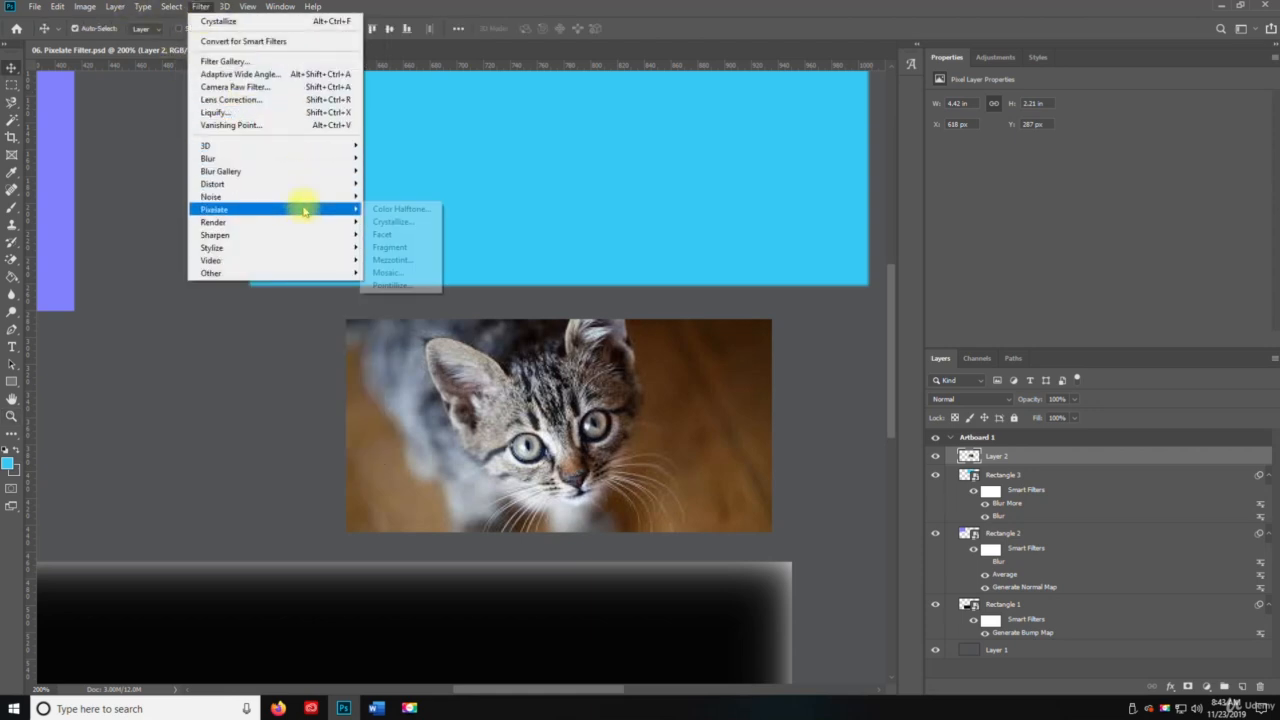
left_click(396, 235)
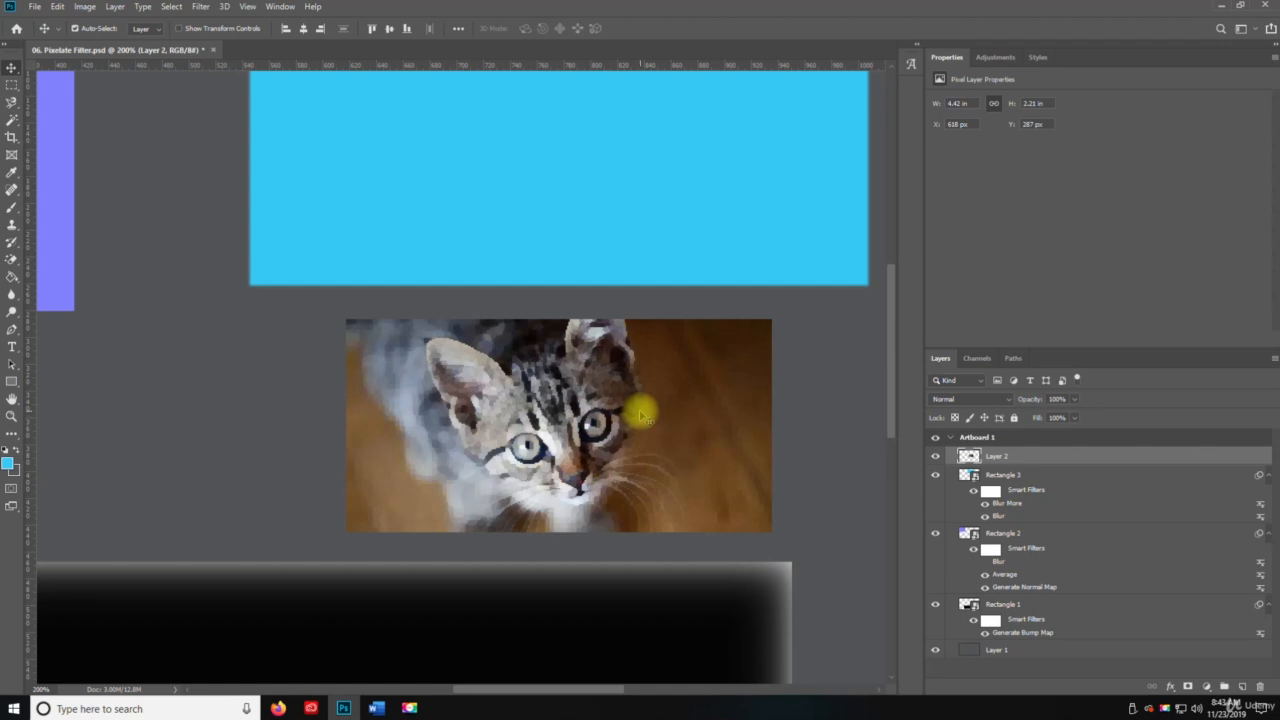
key("ctrl+z")
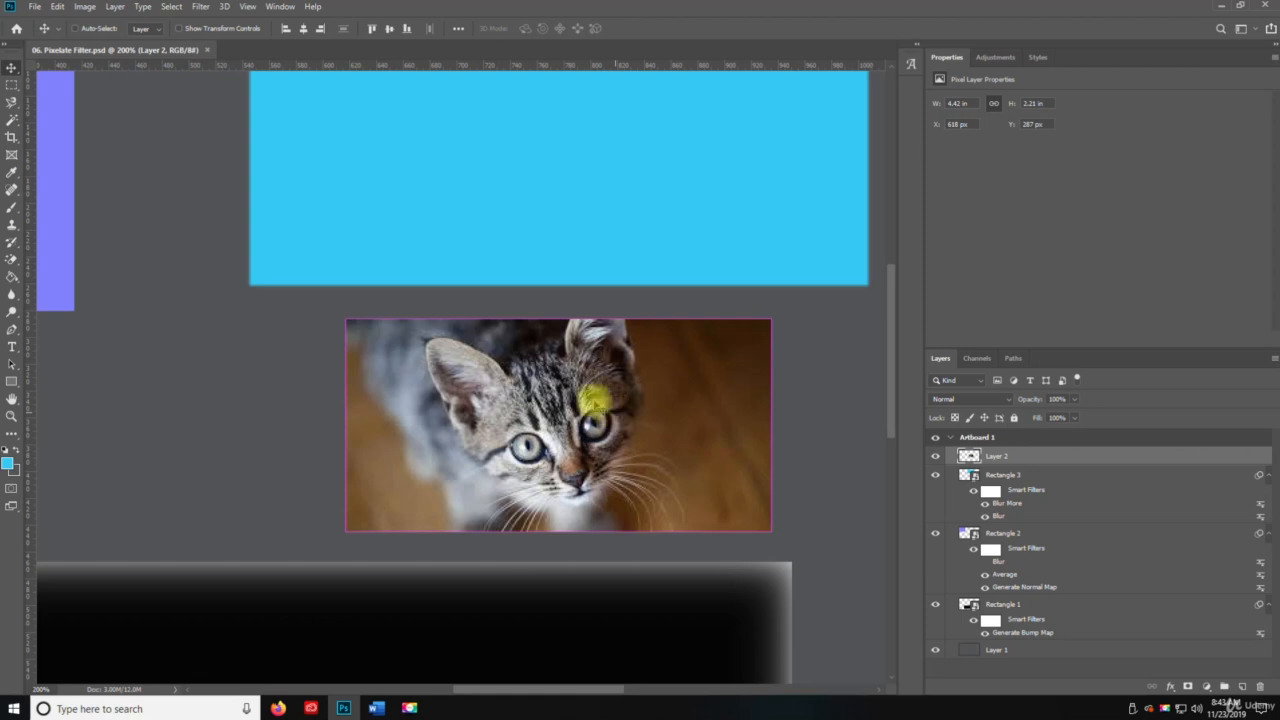
Try the Fragment filter on the kitten photo and undo it.
left_click(203, 7)
mouse_move(292, 209)
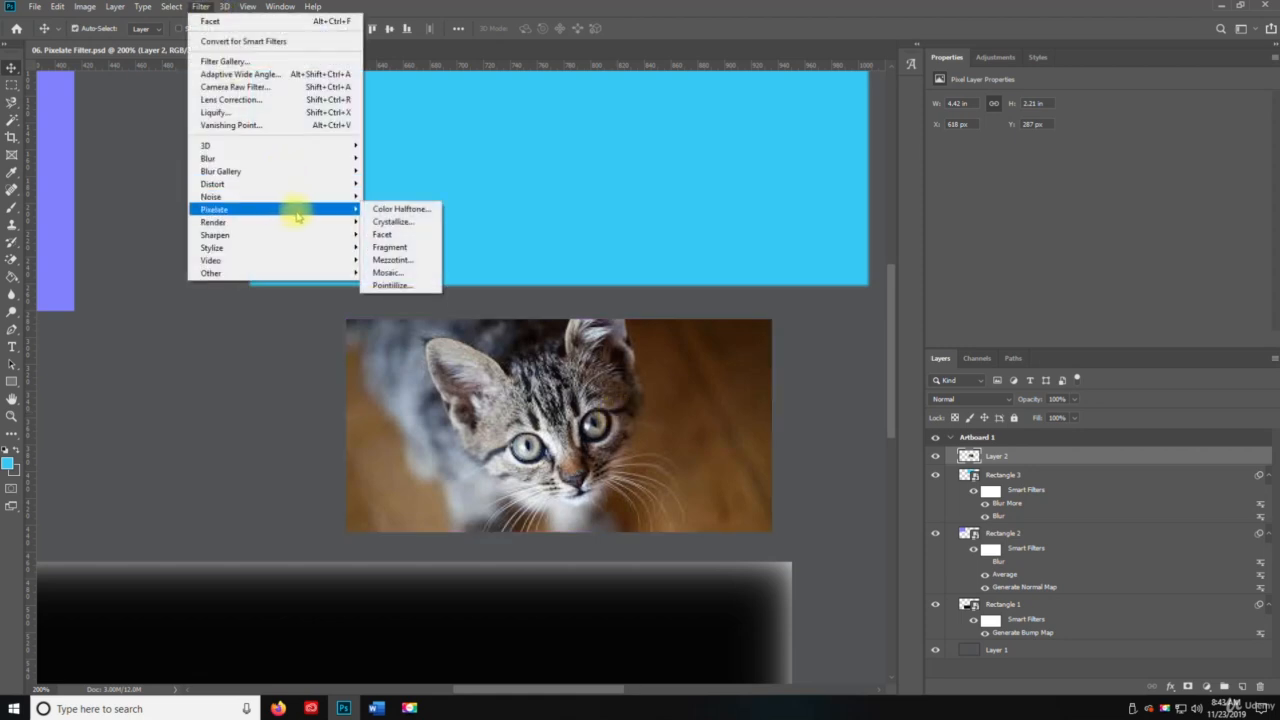
left_click(392, 247)
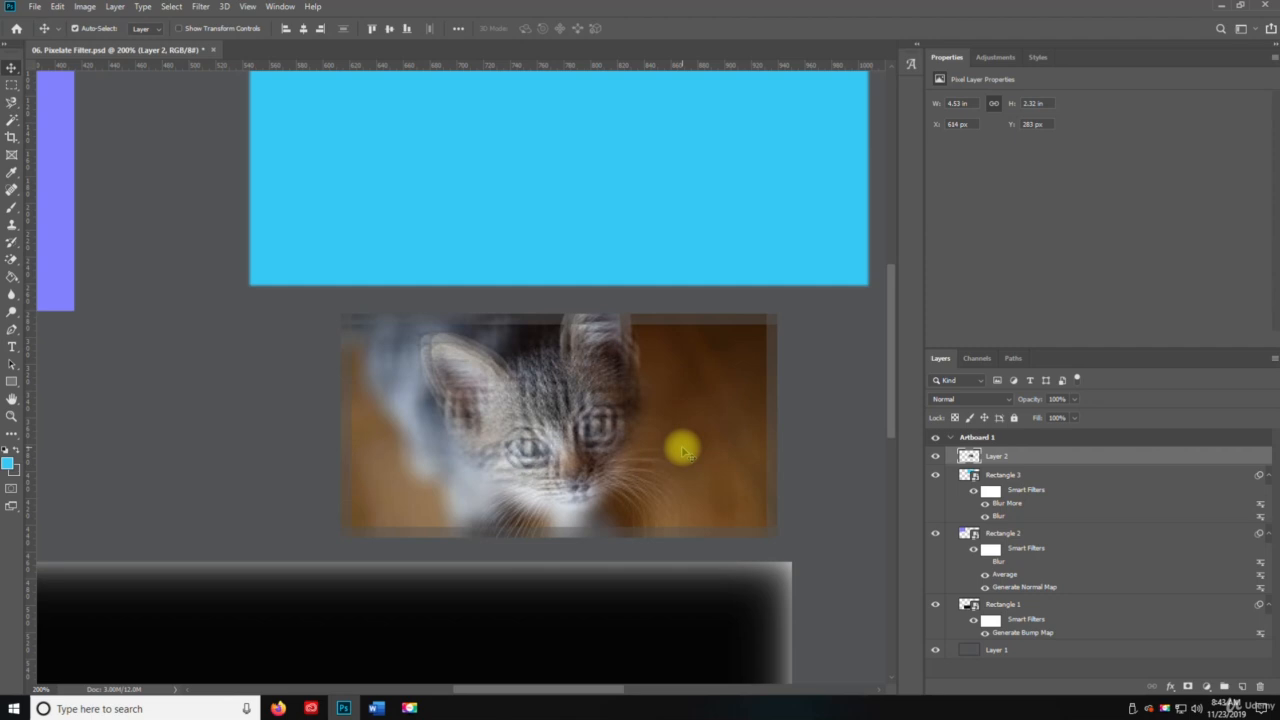
key("ctrl+z")
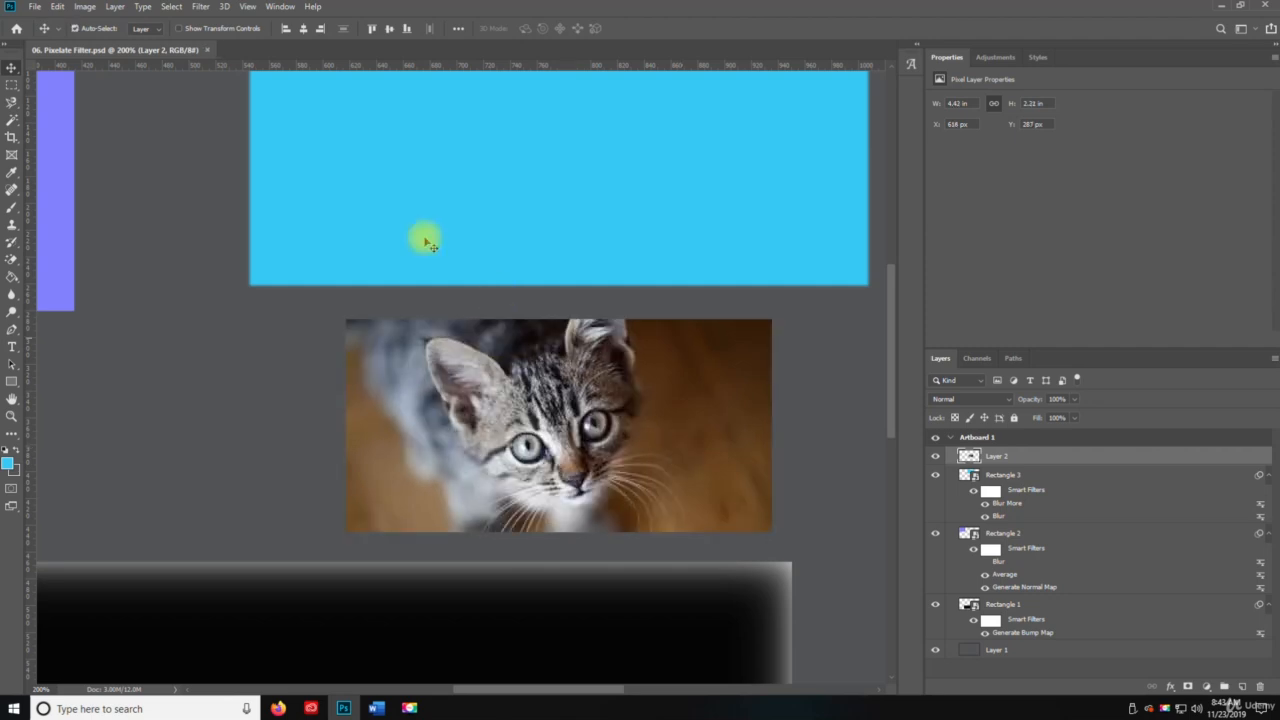
Open the Mezzotint filter for the kitten photo and bring the kitten into its preview.
left_click(201, 7)
mouse_move(262, 208)
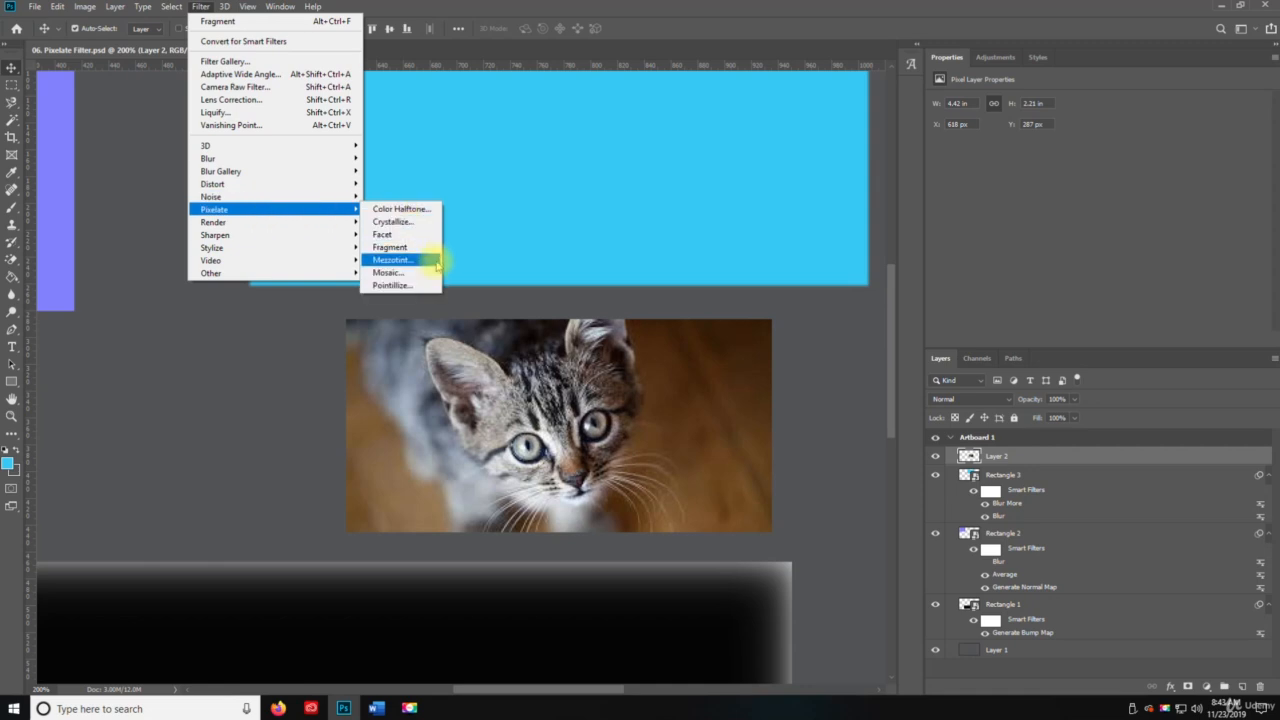
left_click(437, 262)
left_click_drag(677, 274, 465, 255)
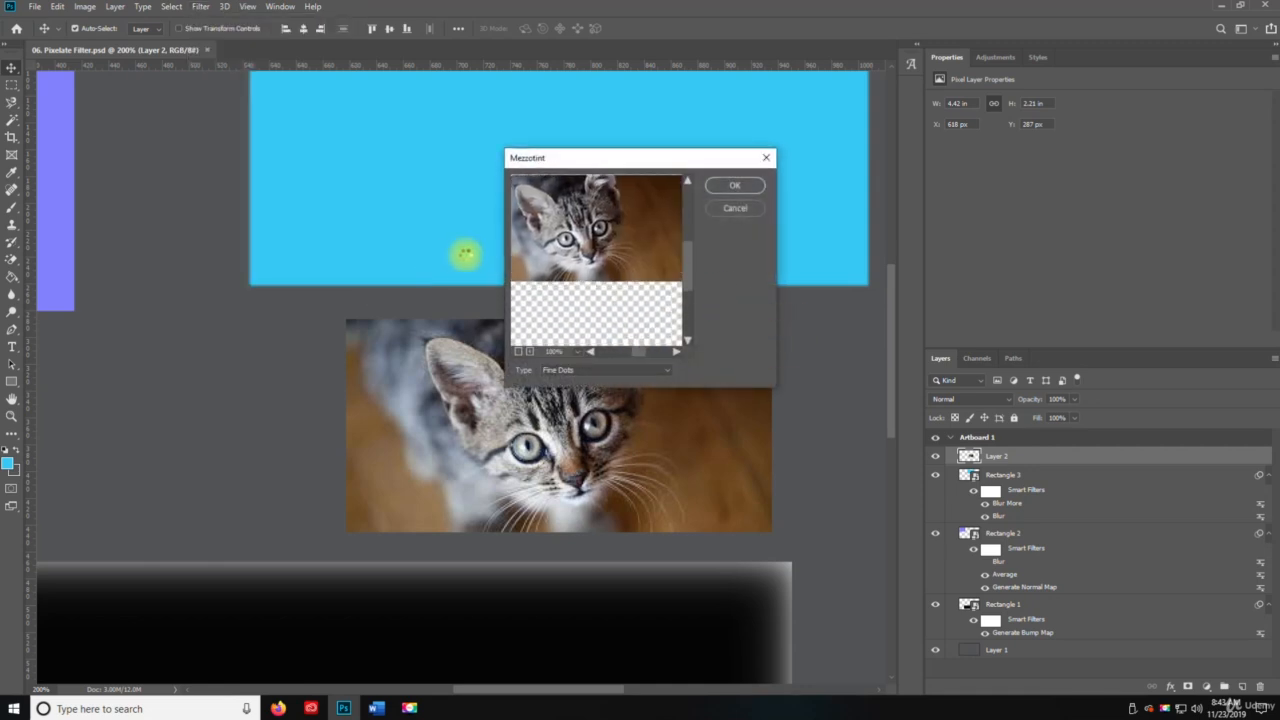
left_click_drag(571, 257, 608, 337)
Preview the Medium Dots, Grainy Dots and Coarse Dots types of the Mezzotint filter on the kitten photo.
left_click(593, 371)
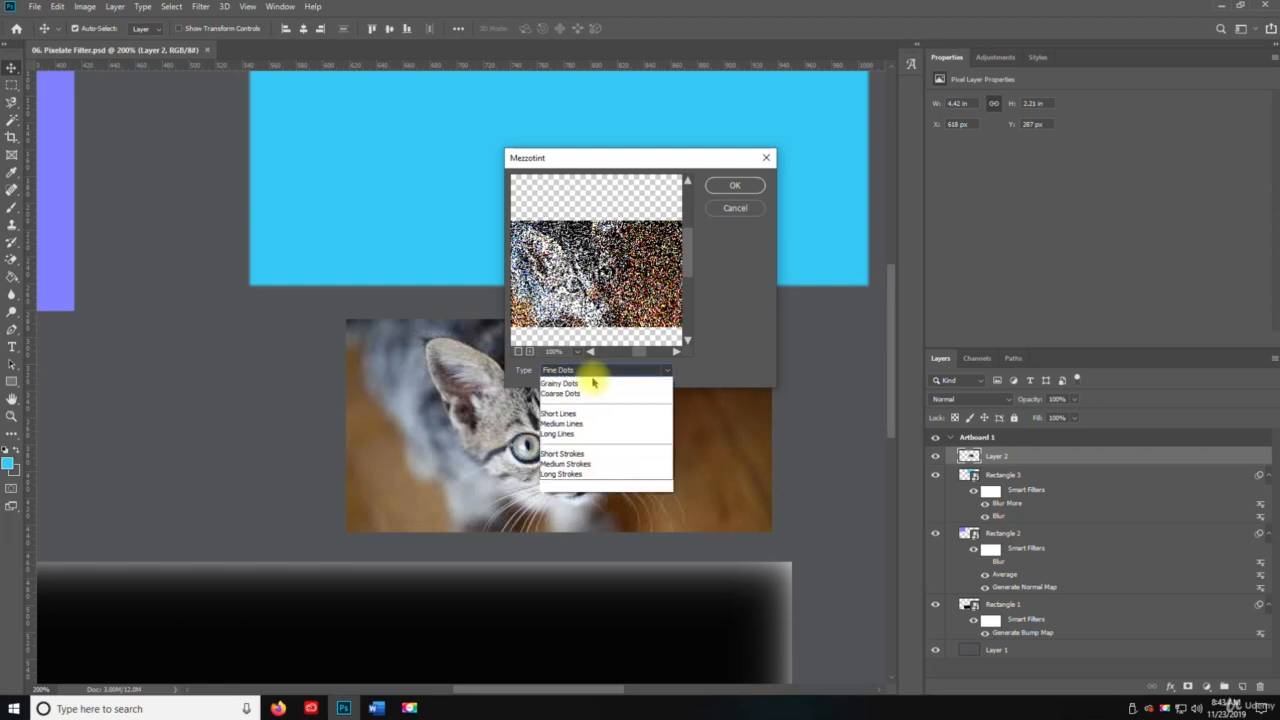
left_click(565, 392)
left_click(577, 371)
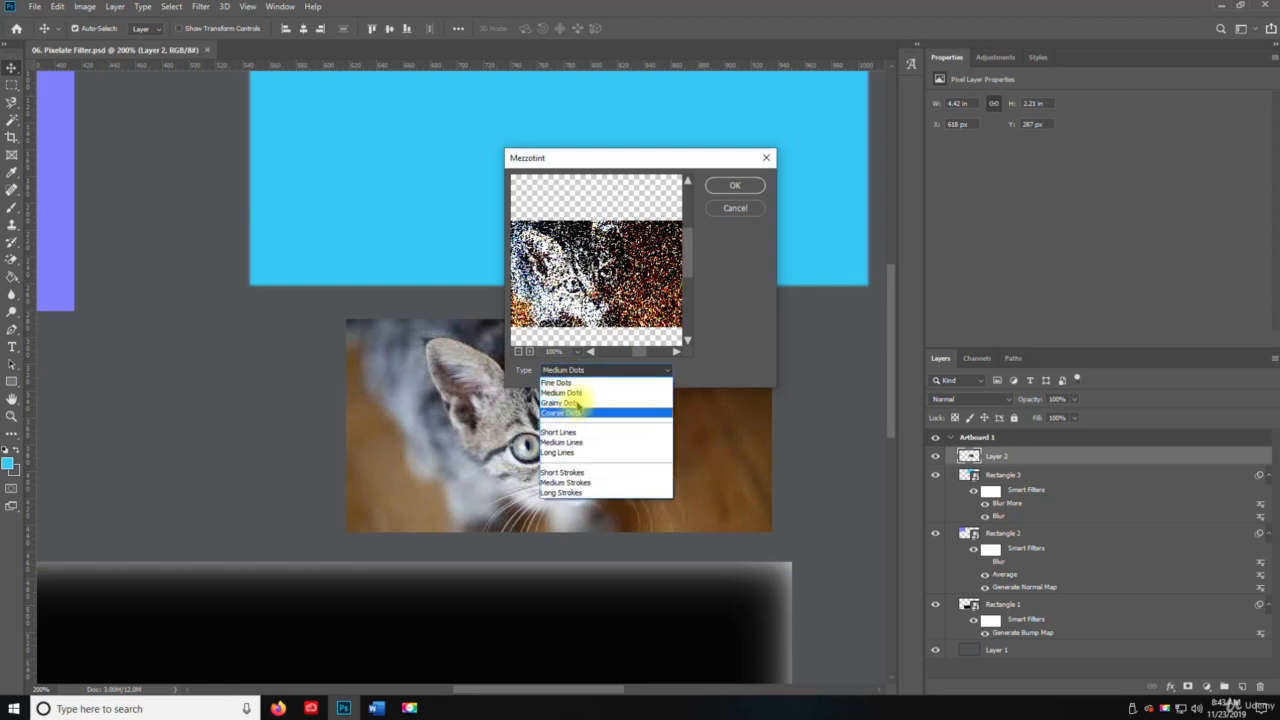
left_click(577, 403)
left_click(586, 371)
left_click(583, 410)
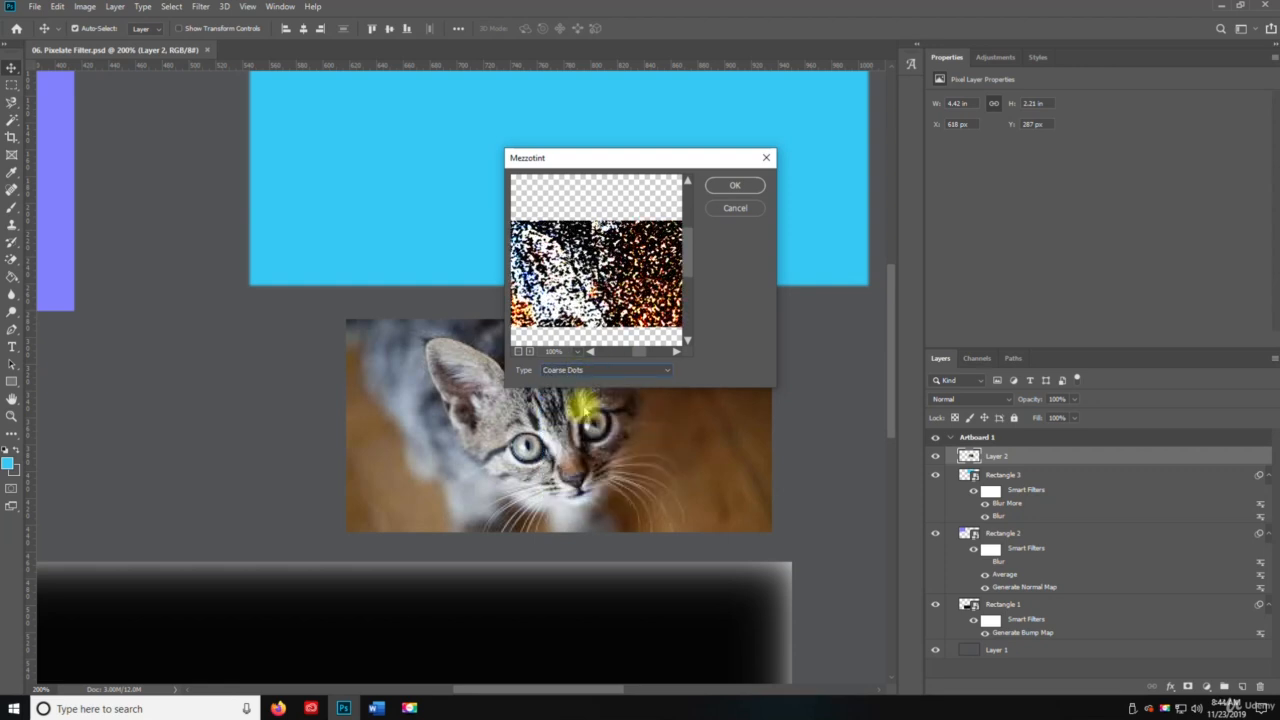
Preview the Short Lines, Medium Lines and Long Lines types of the Mezzotint filter on the kitten photo.
left_click(586, 369)
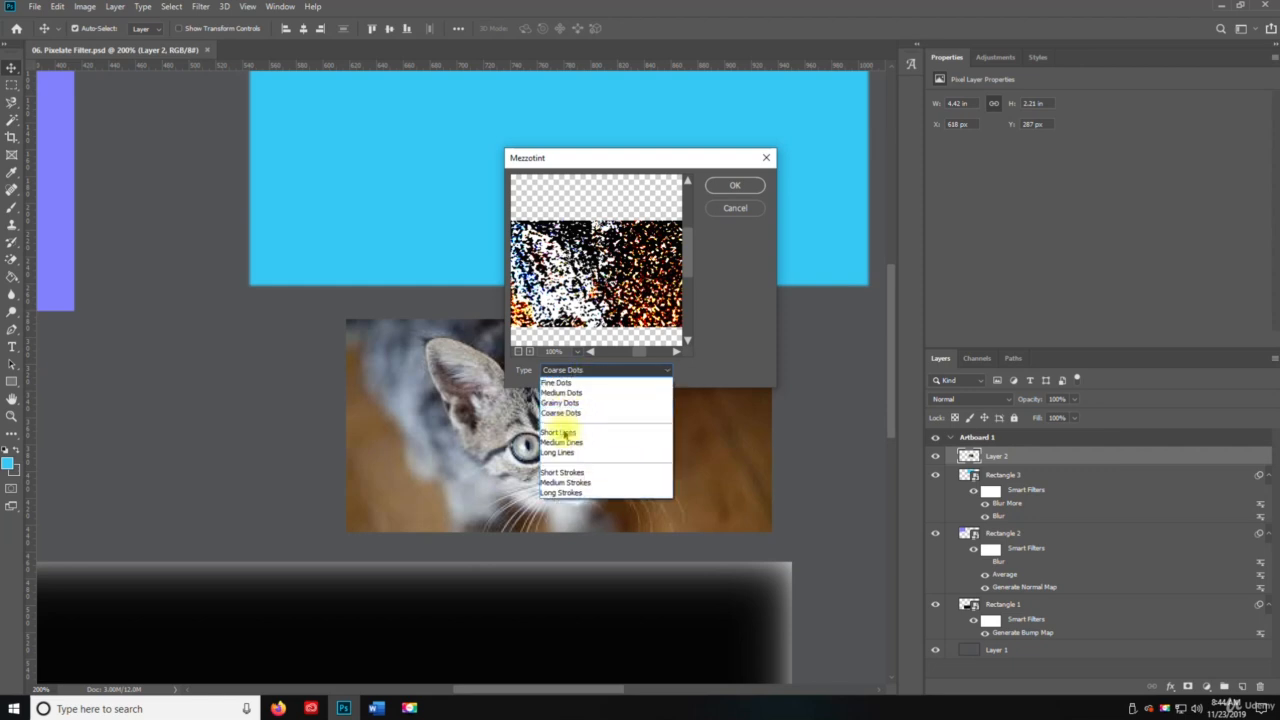
left_click(565, 433)
left_click(600, 372)
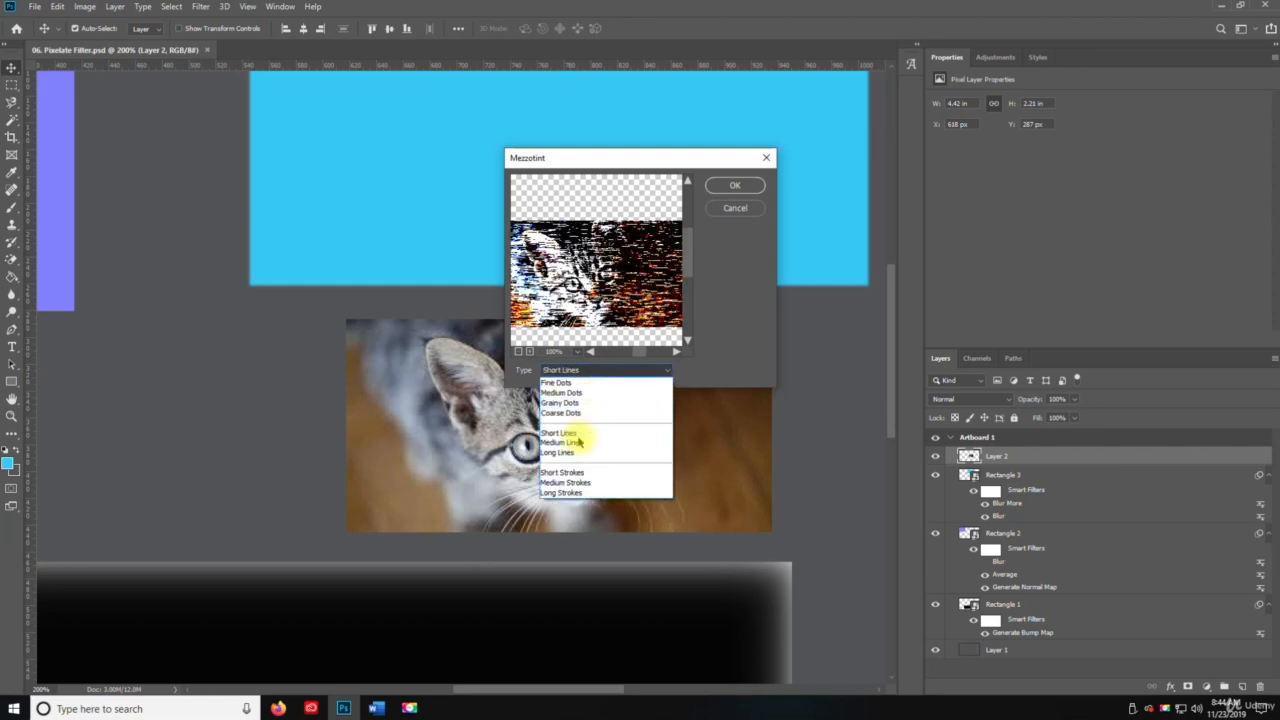
left_click(578, 441)
left_click(594, 367)
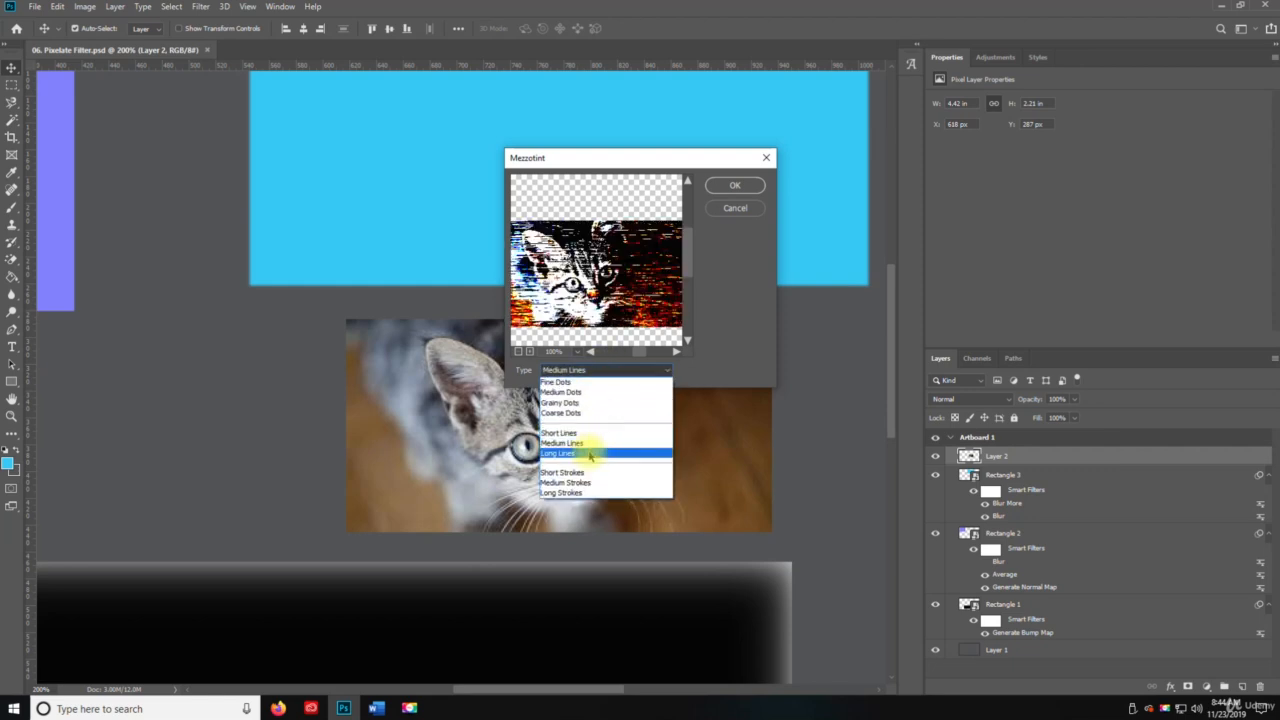
left_click(588, 453)
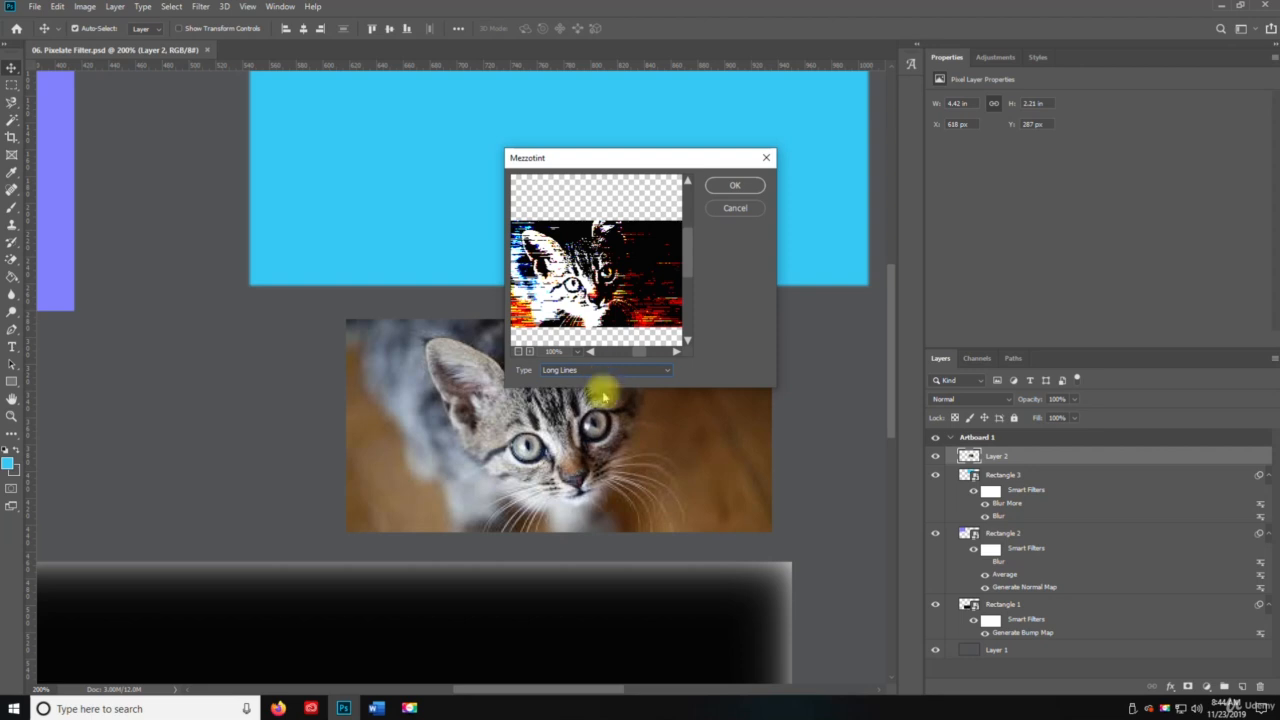
Preview the Mezzotint stroke types from short to long, try Long Strokes on the kitten photo, and undo it.
left_click(598, 369)
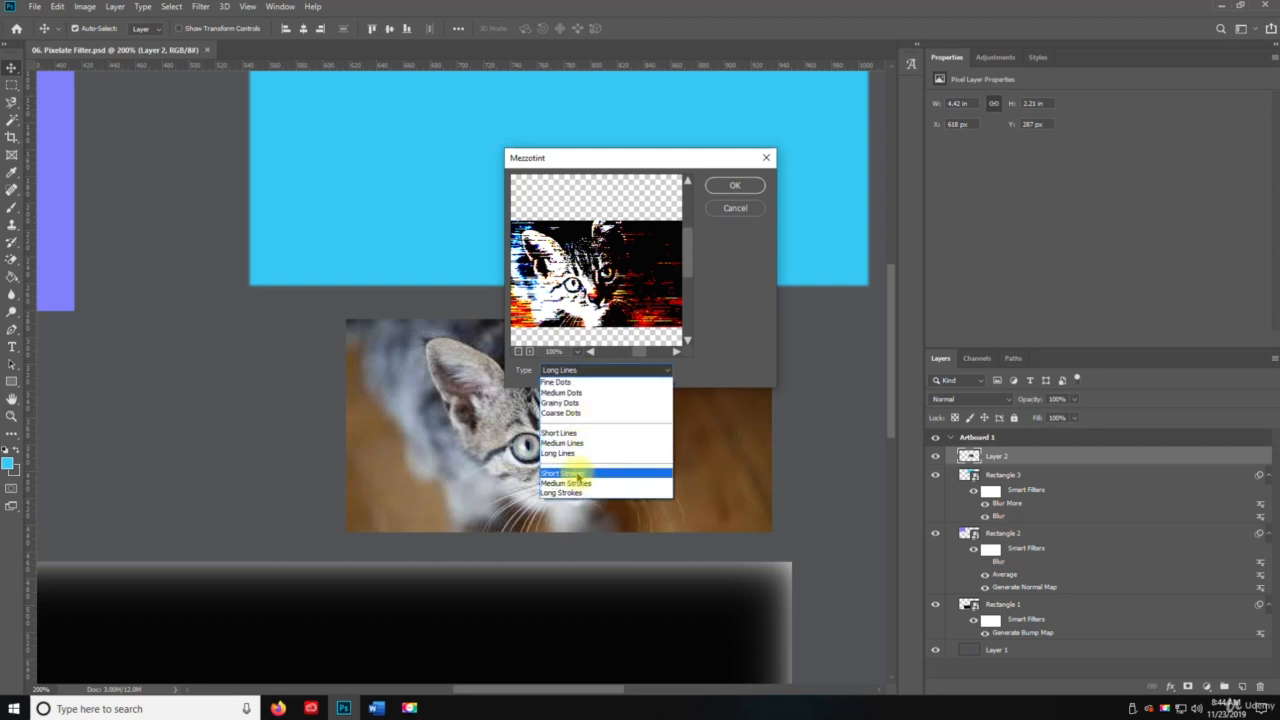
left_click(578, 473)
left_click(600, 378)
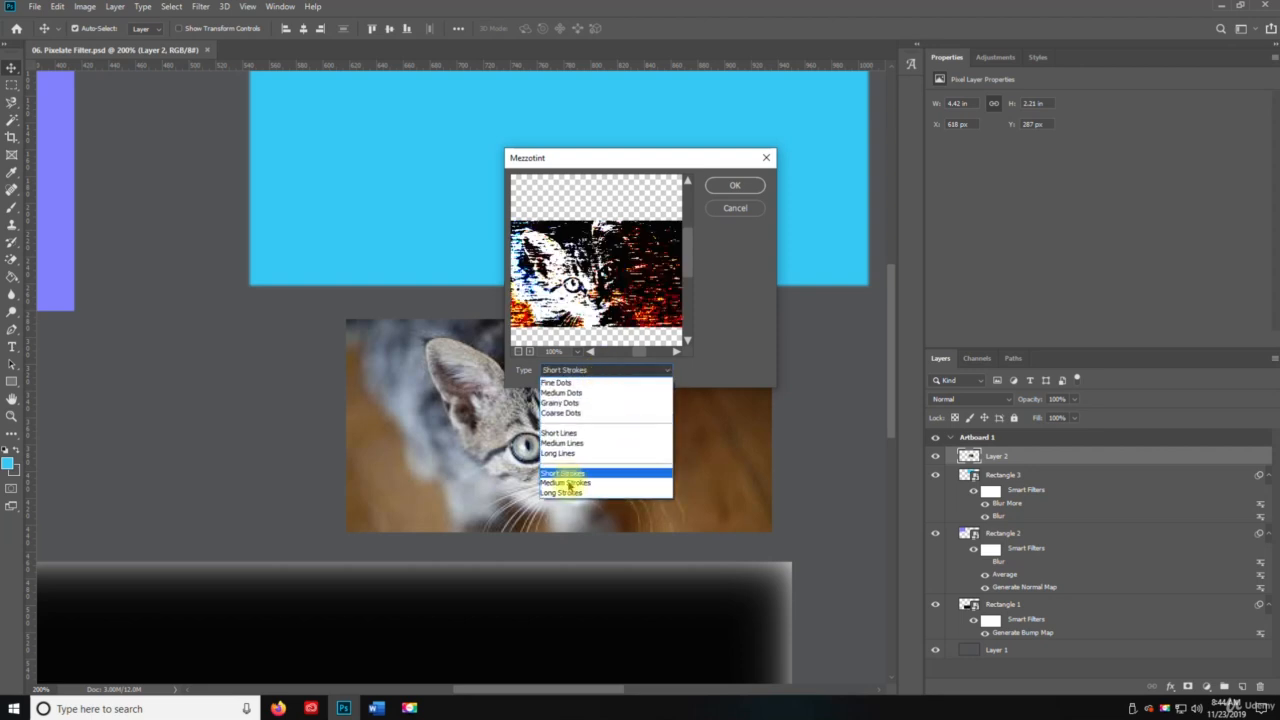
left_click(575, 484)
left_click(601, 372)
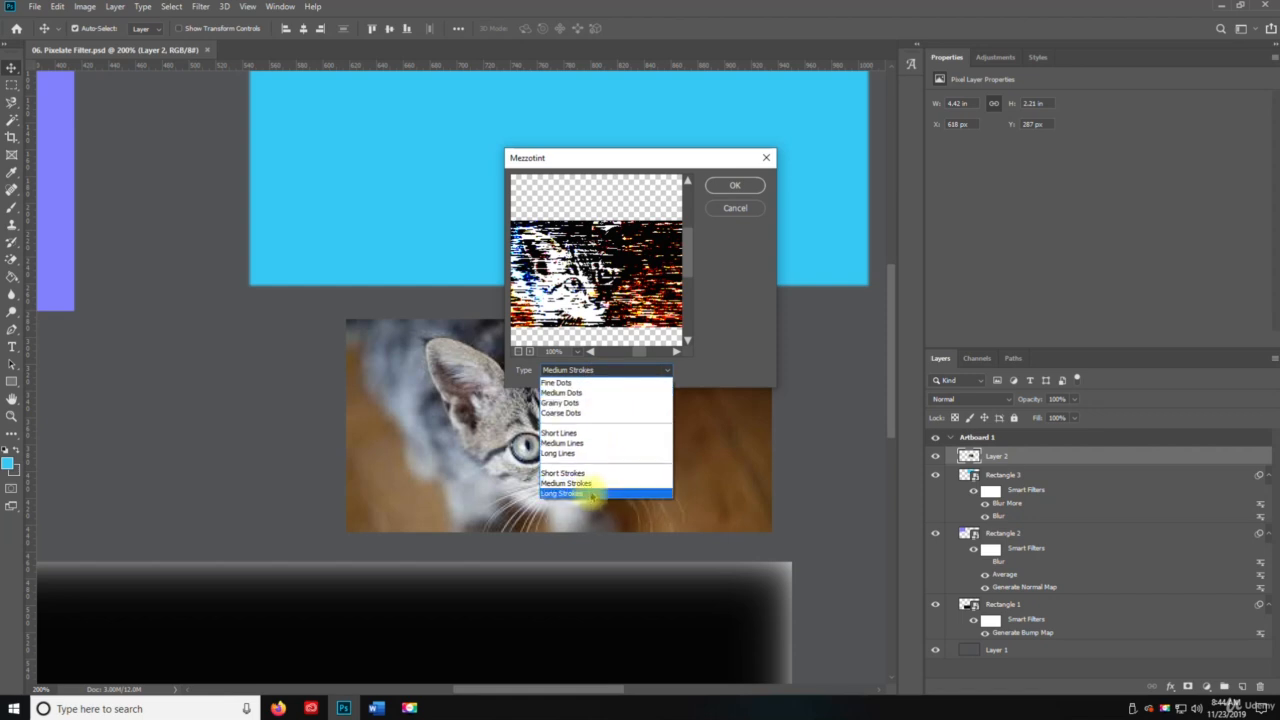
left_click(586, 490)
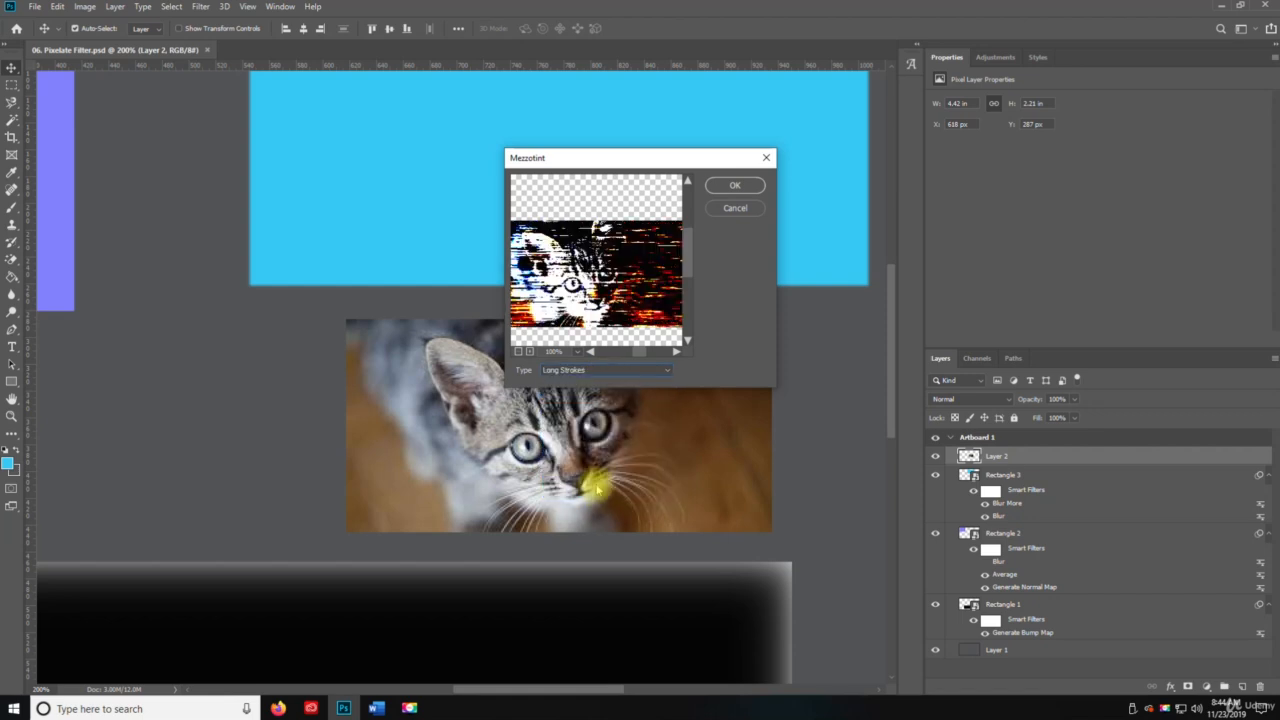
left_click(734, 185)
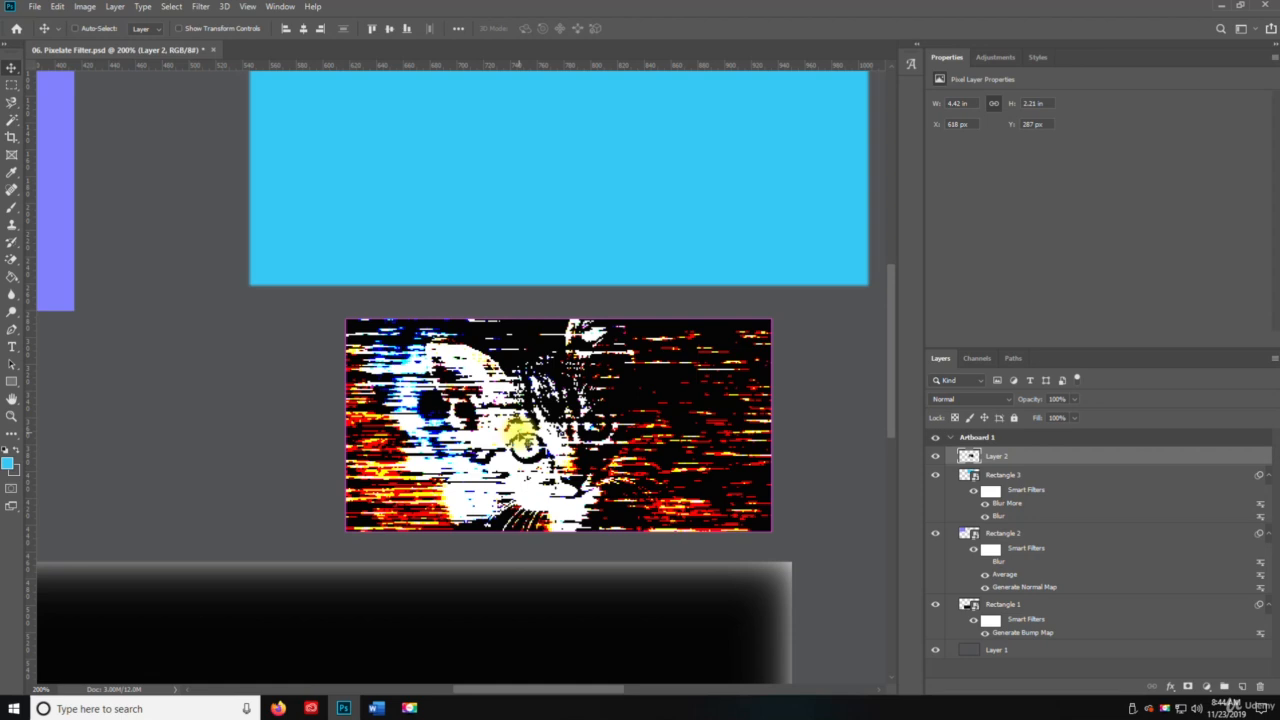
key("ctrl+z")
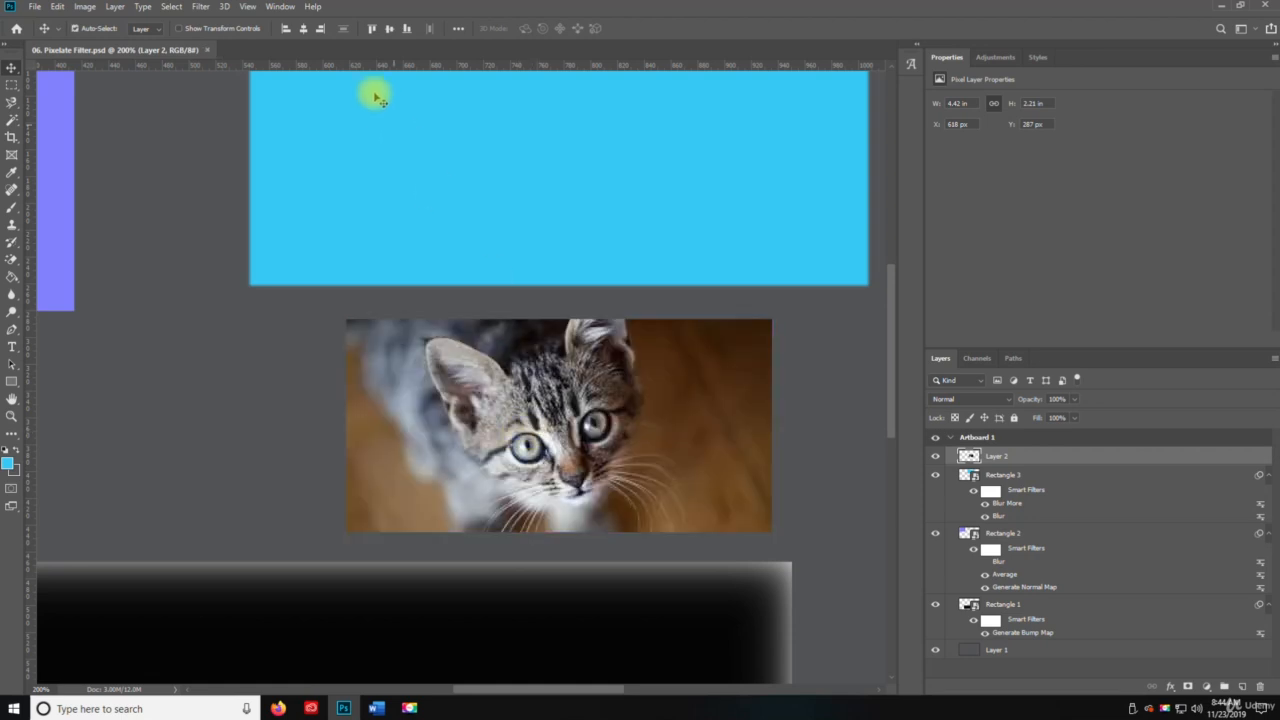
Open the Mosaic filter for the kitten photo with a cell size of 2 and move its dialog off the kitten.
left_click(200, 7)
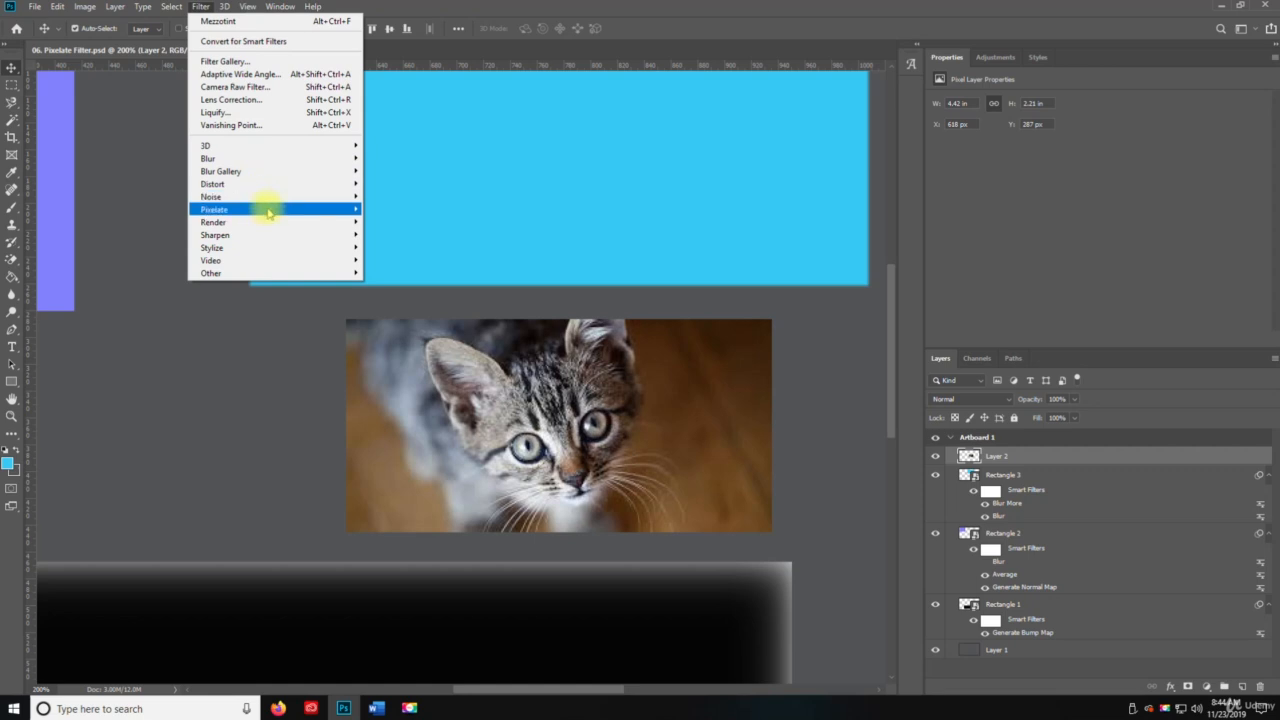
mouse_move(262, 208)
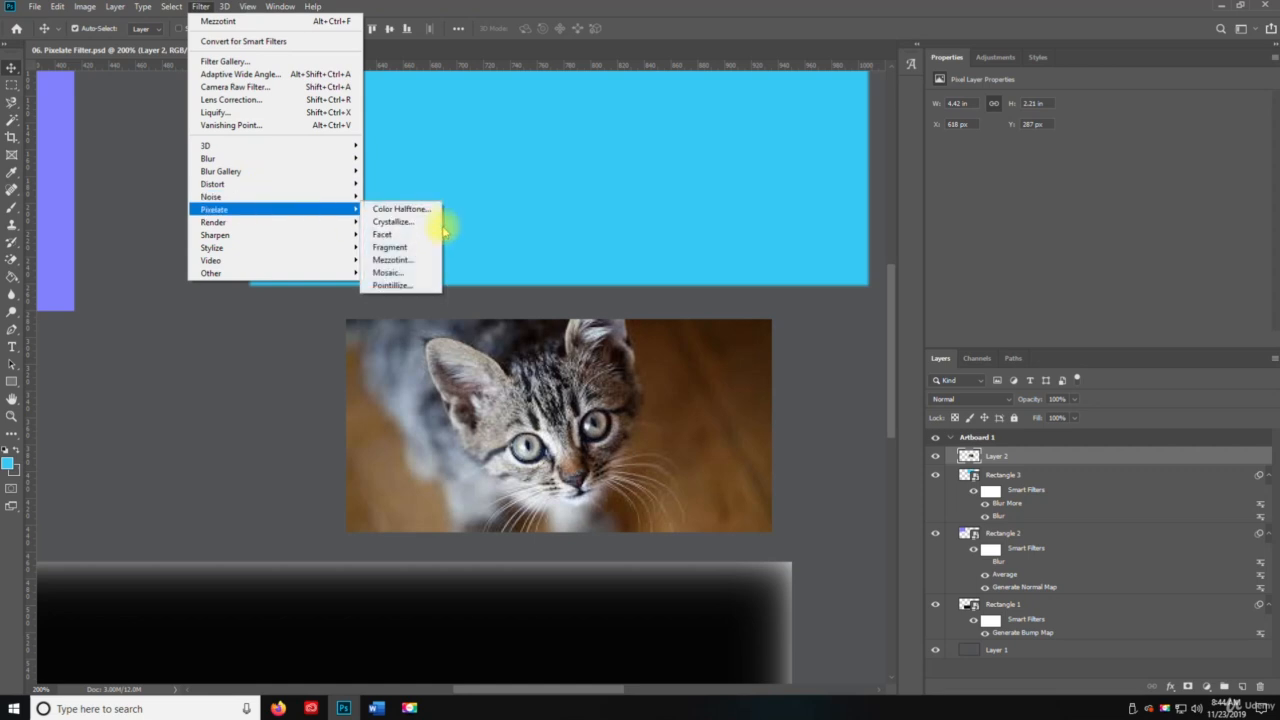
left_click(415, 278)
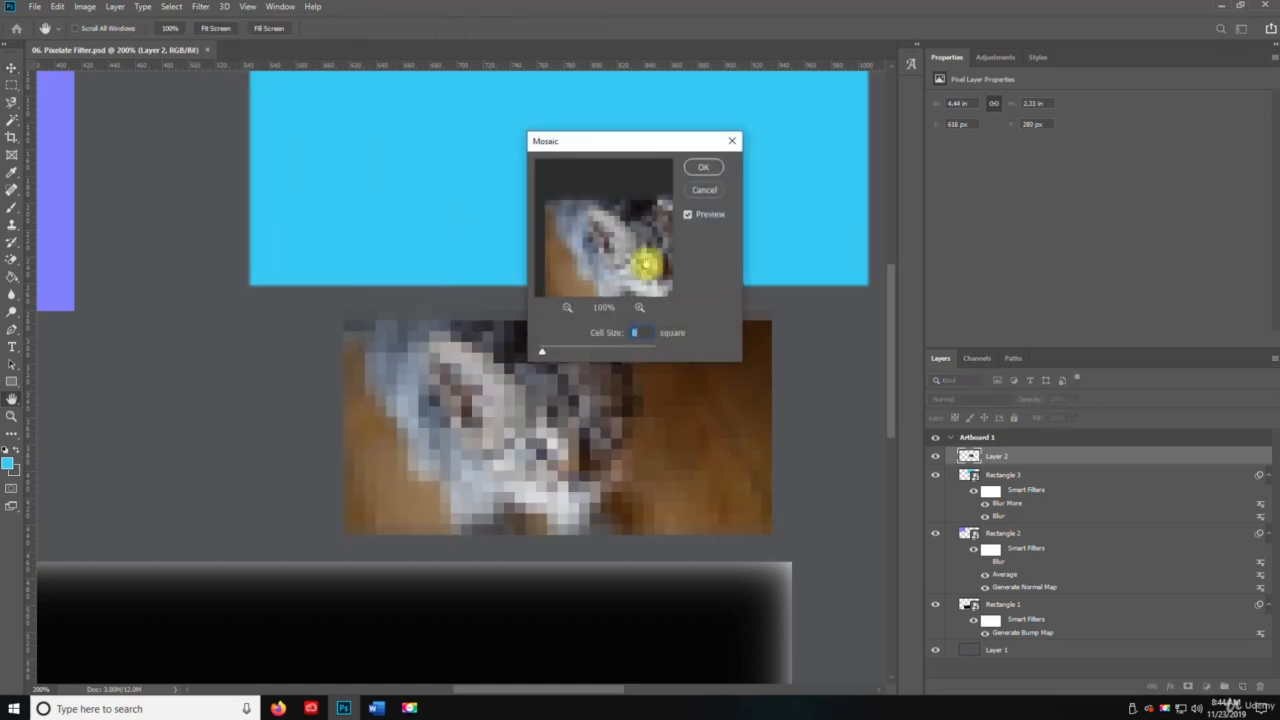
left_click_drag(535, 348, 529, 347)
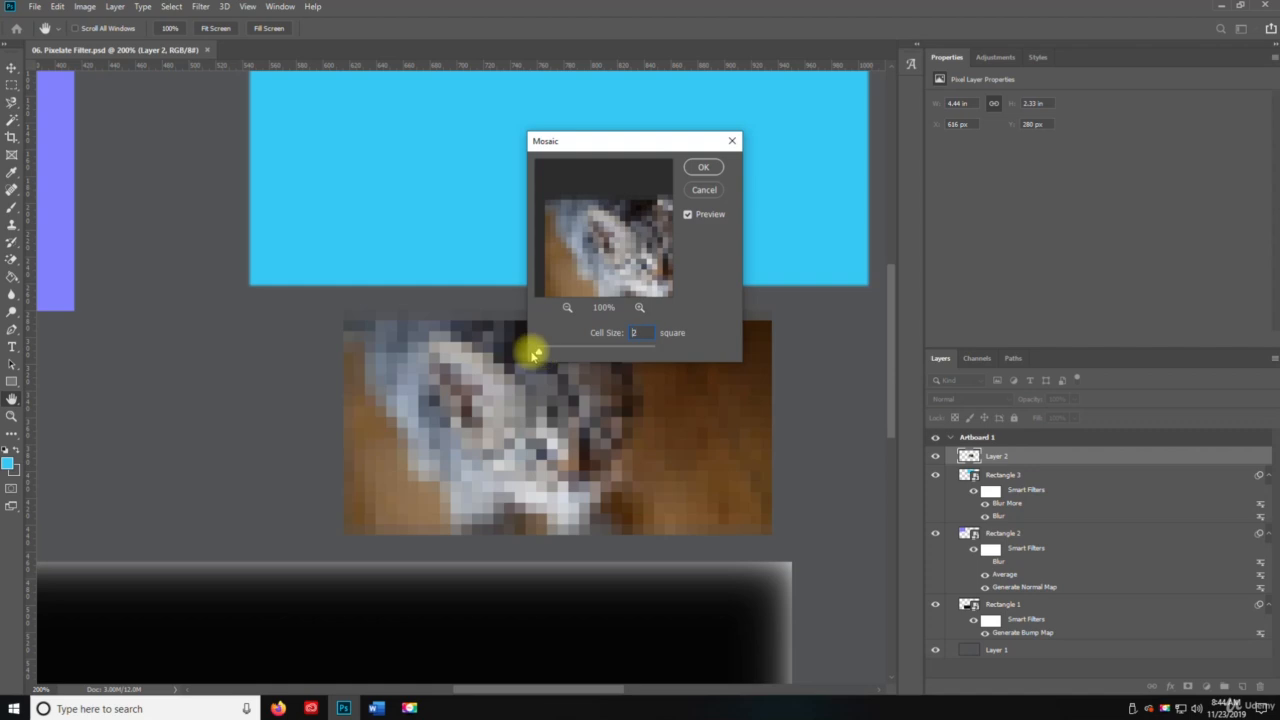
left_click_drag(622, 148, 265, 225)
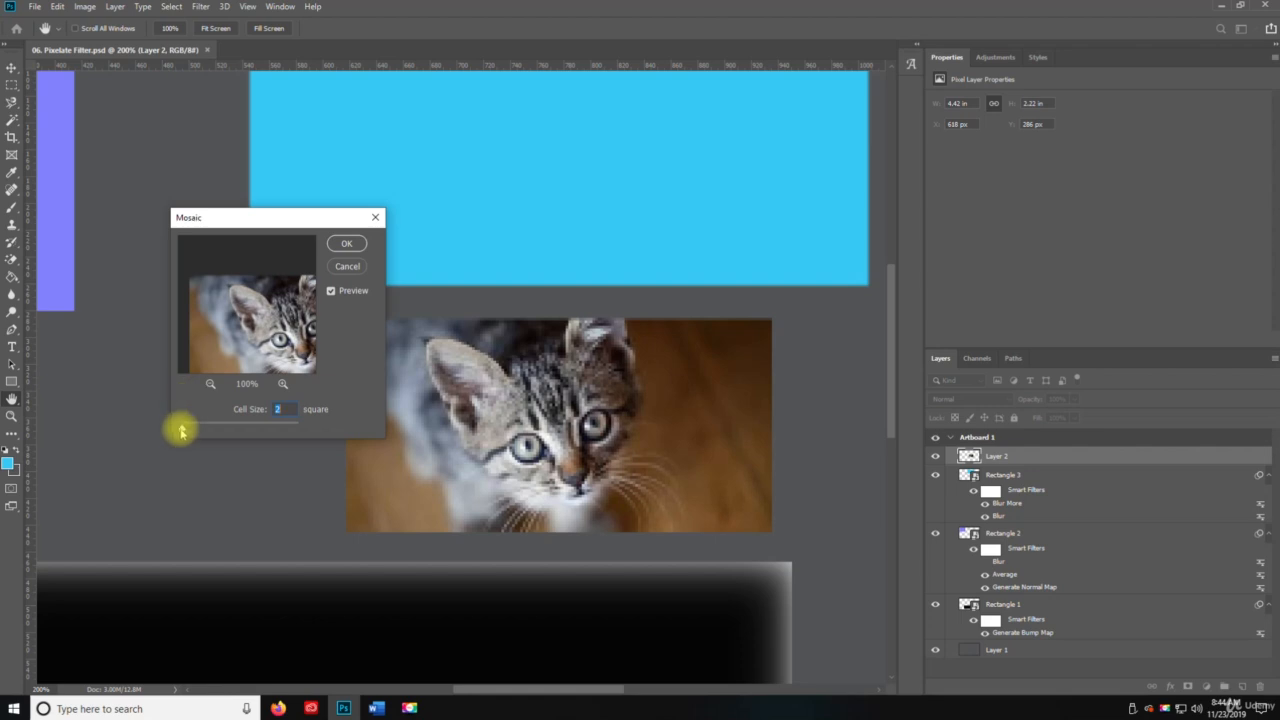
Compare Mosaic cell sizes between 2 and 6 on the kitten photo, ending at a cell size of 4.
left_click_drag(183, 430, 182, 429)
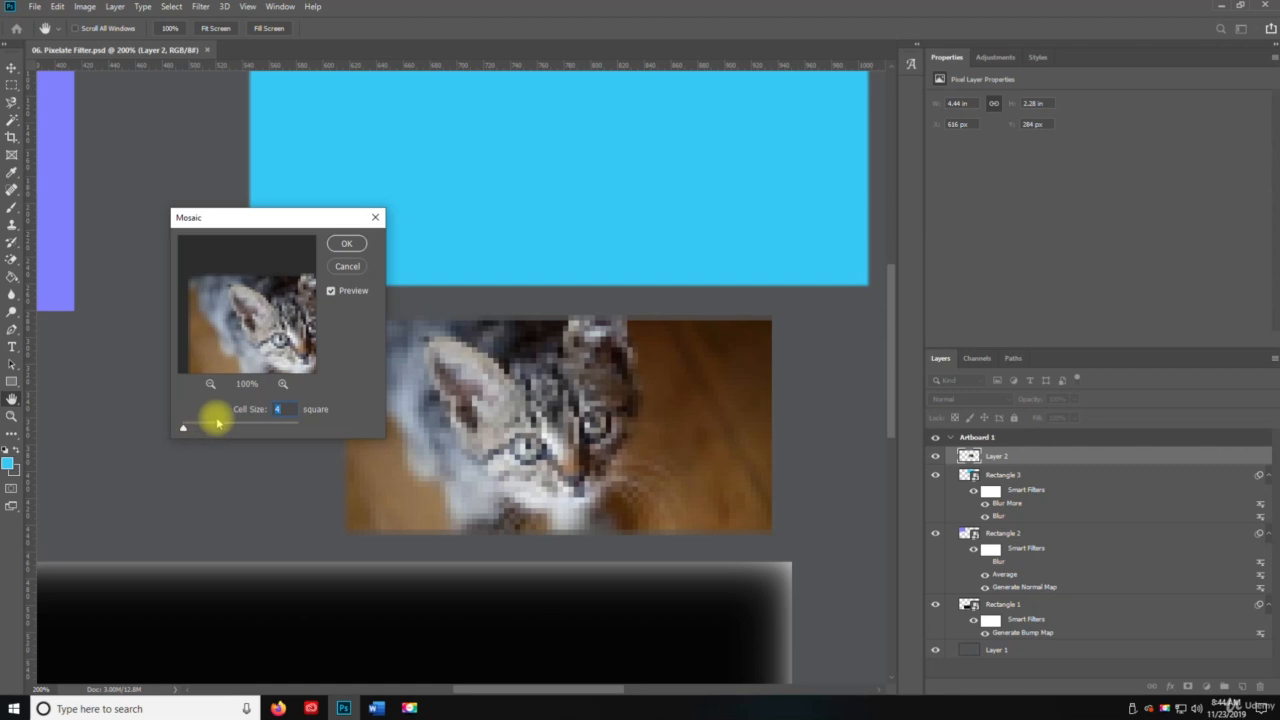
left_click_drag(264, 413, 261, 413)
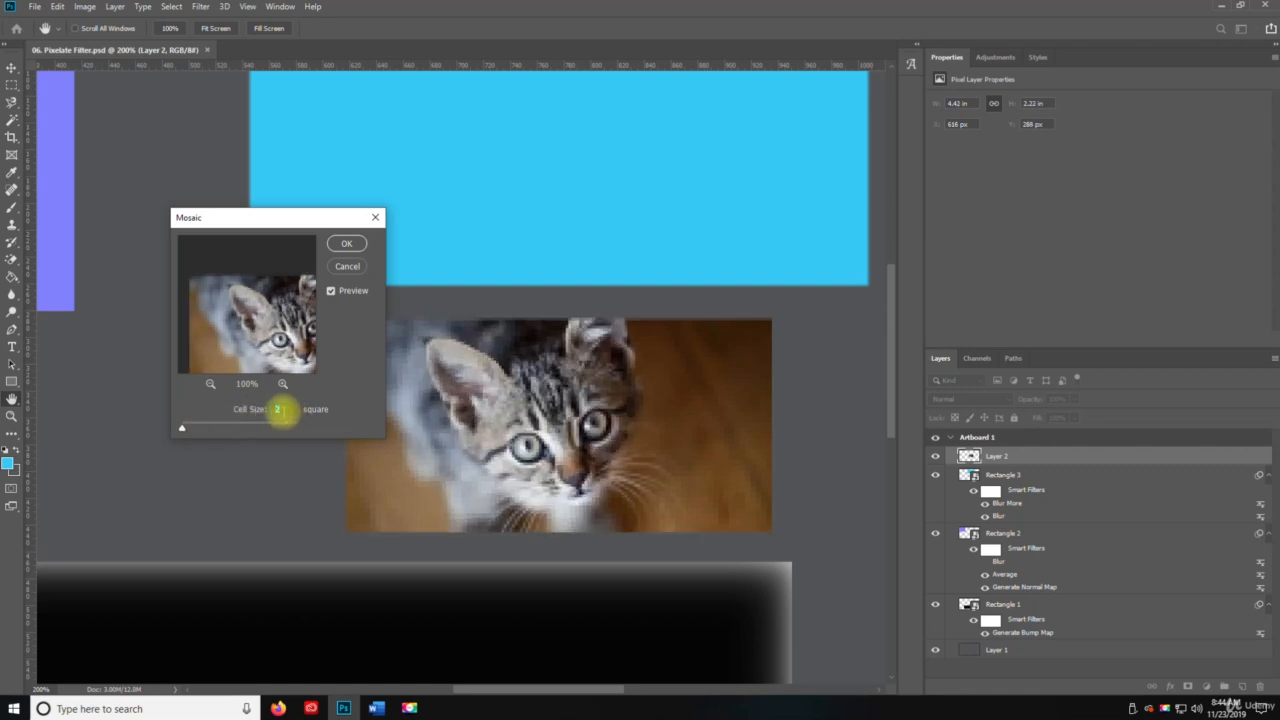
key("Up")
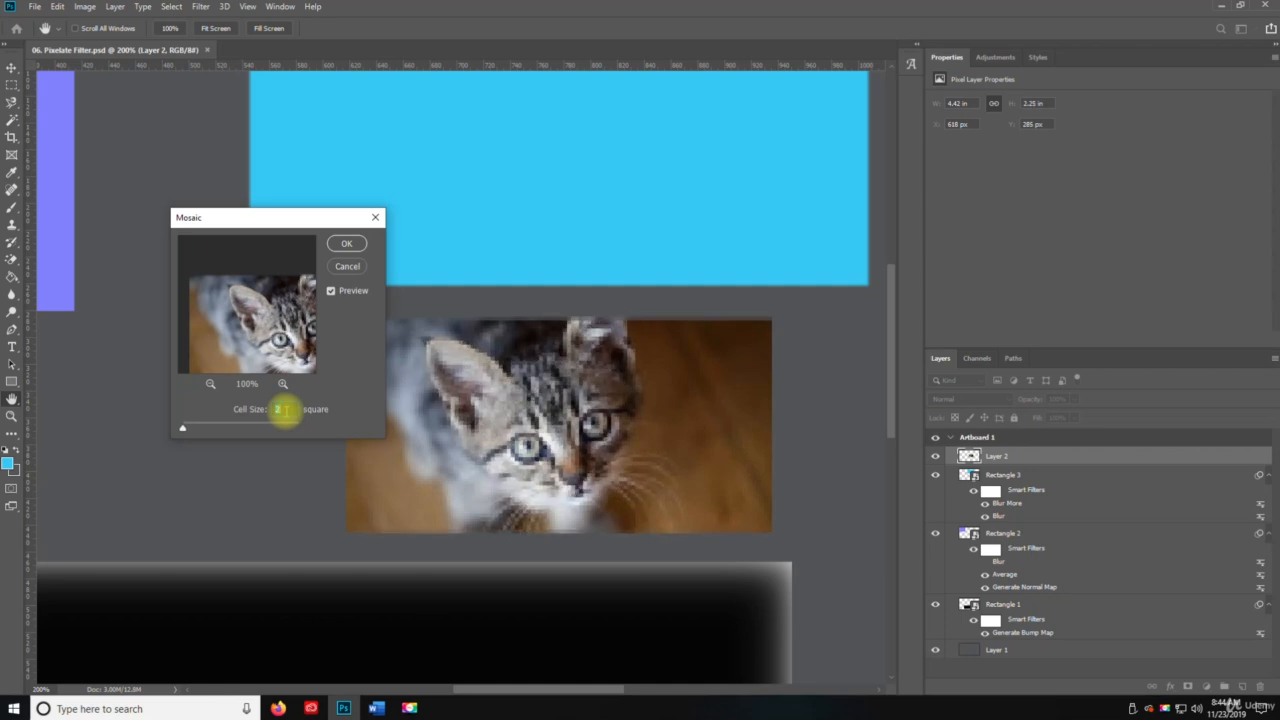
key("Up")
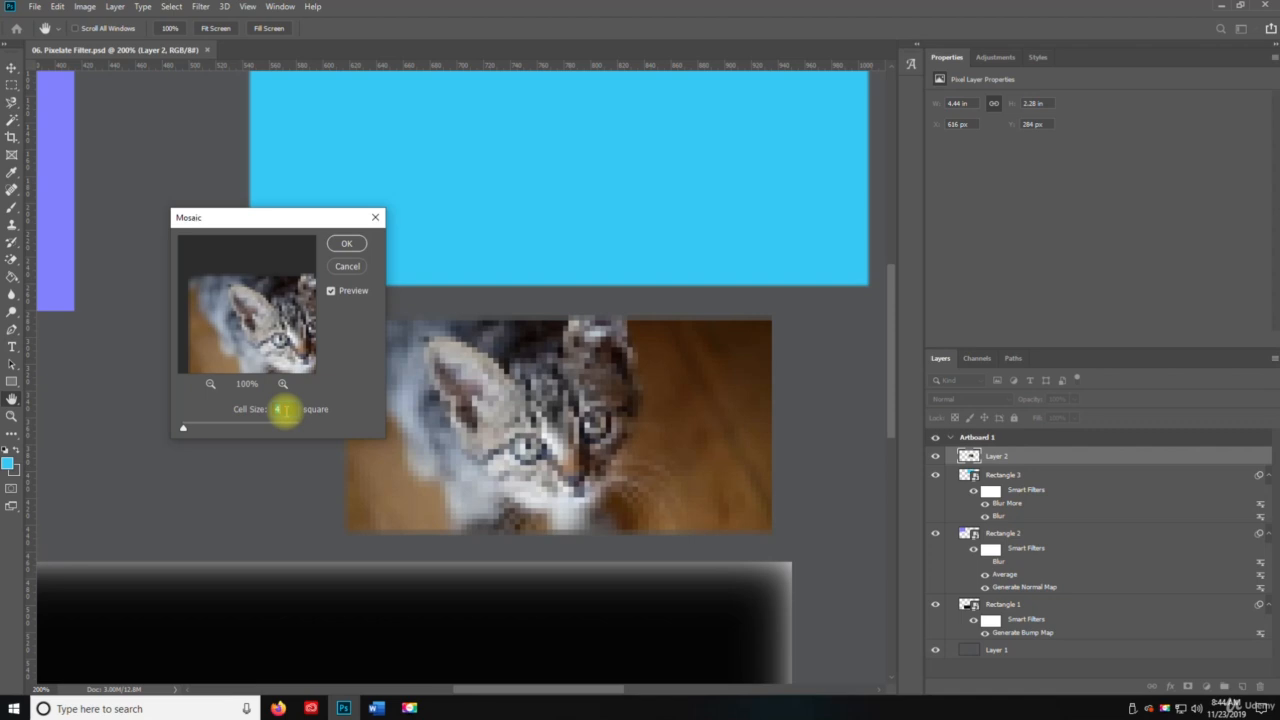
key("Up")
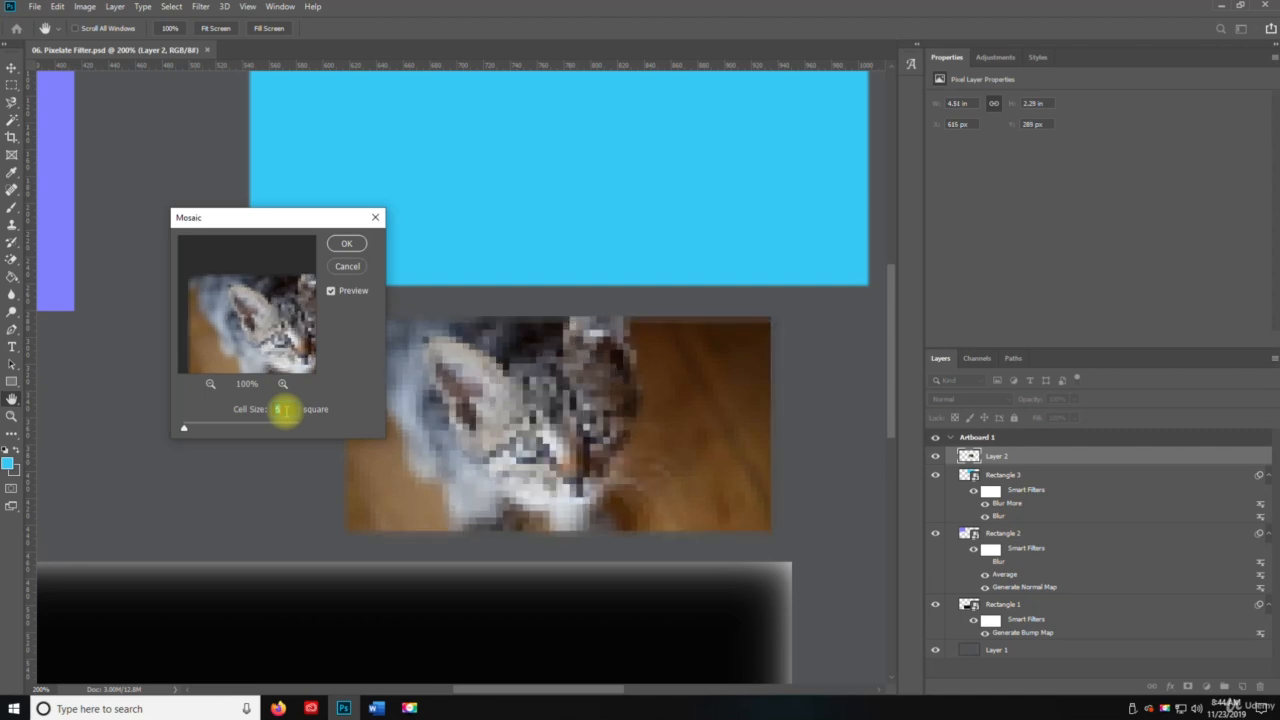
key("Up")
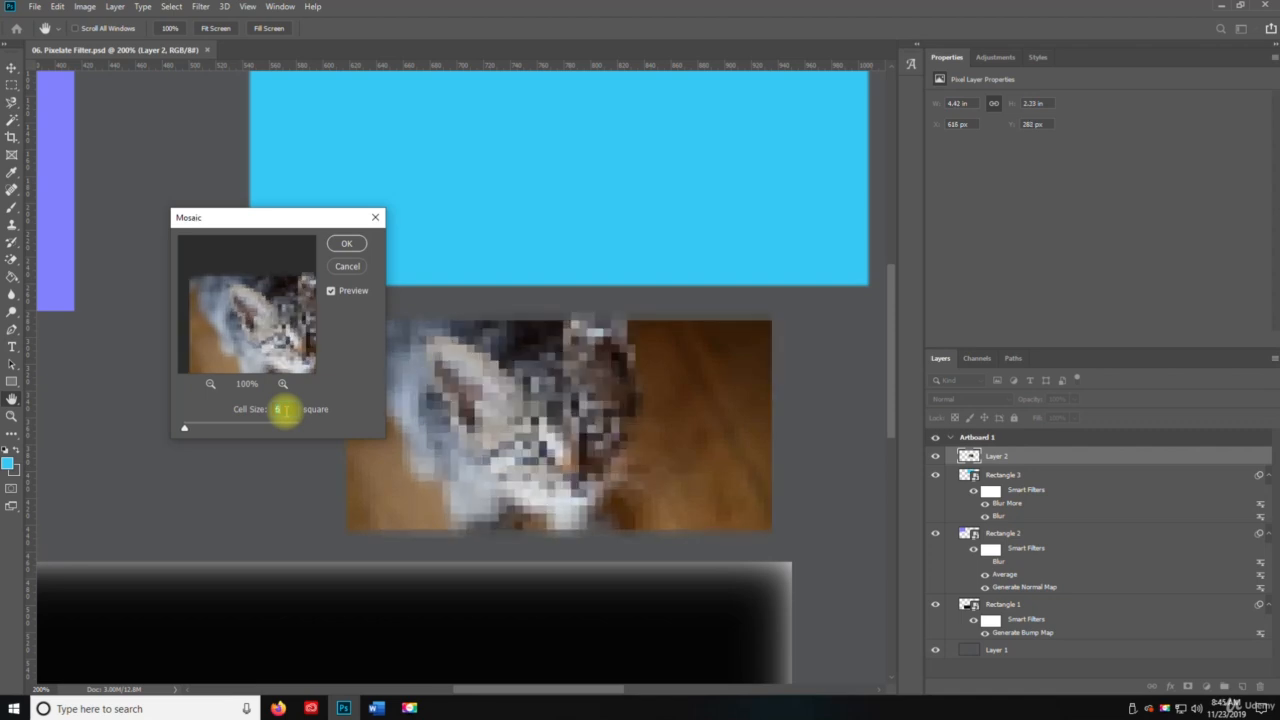
key("Down")
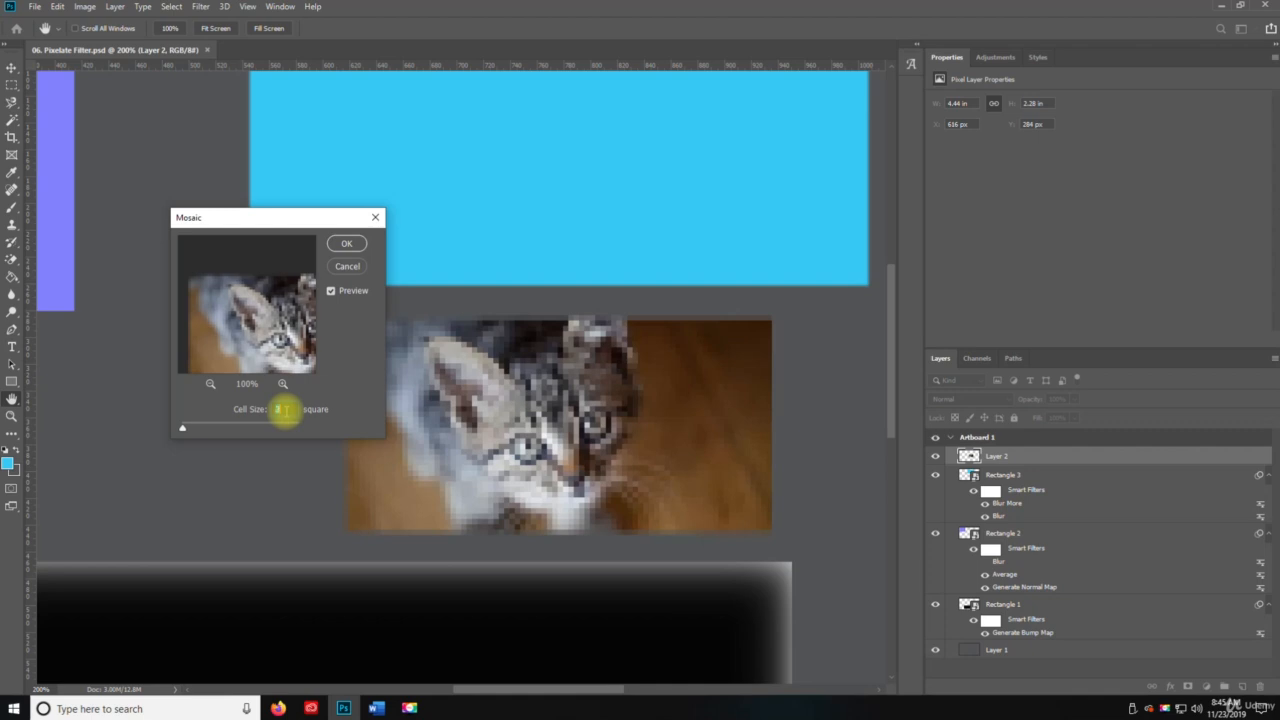
key("Down")
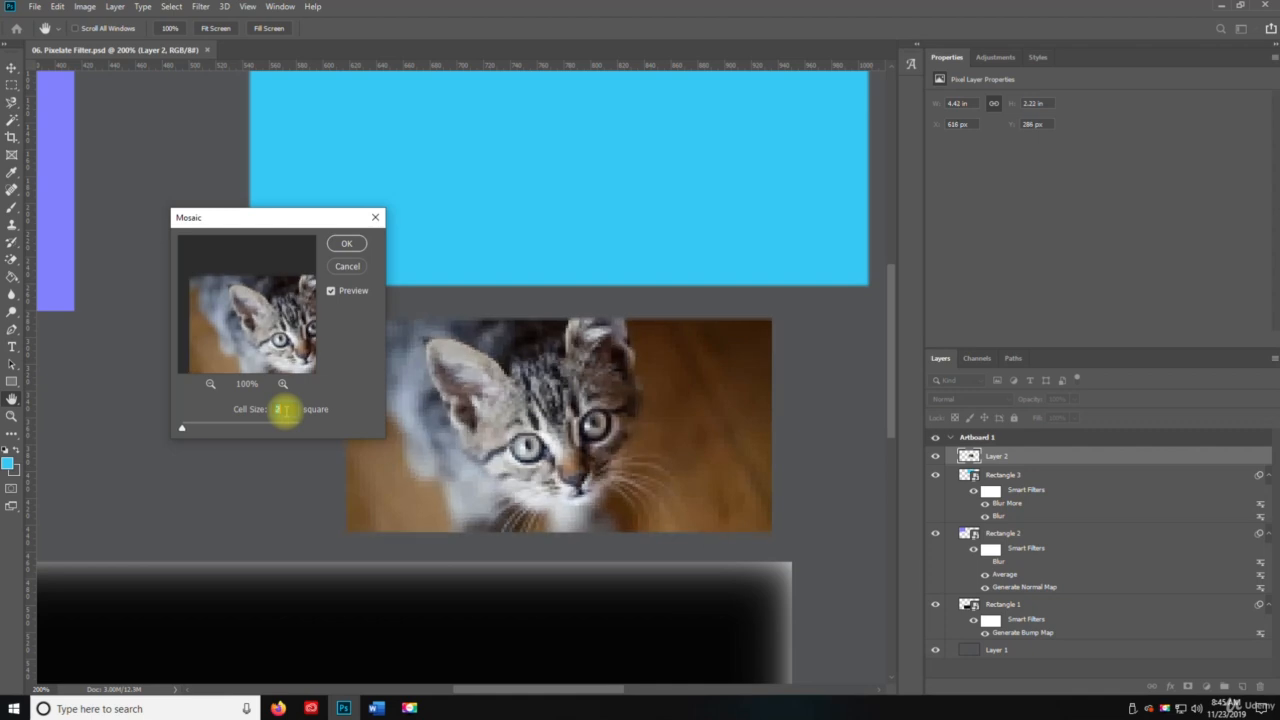
key("Up")
key("Up")
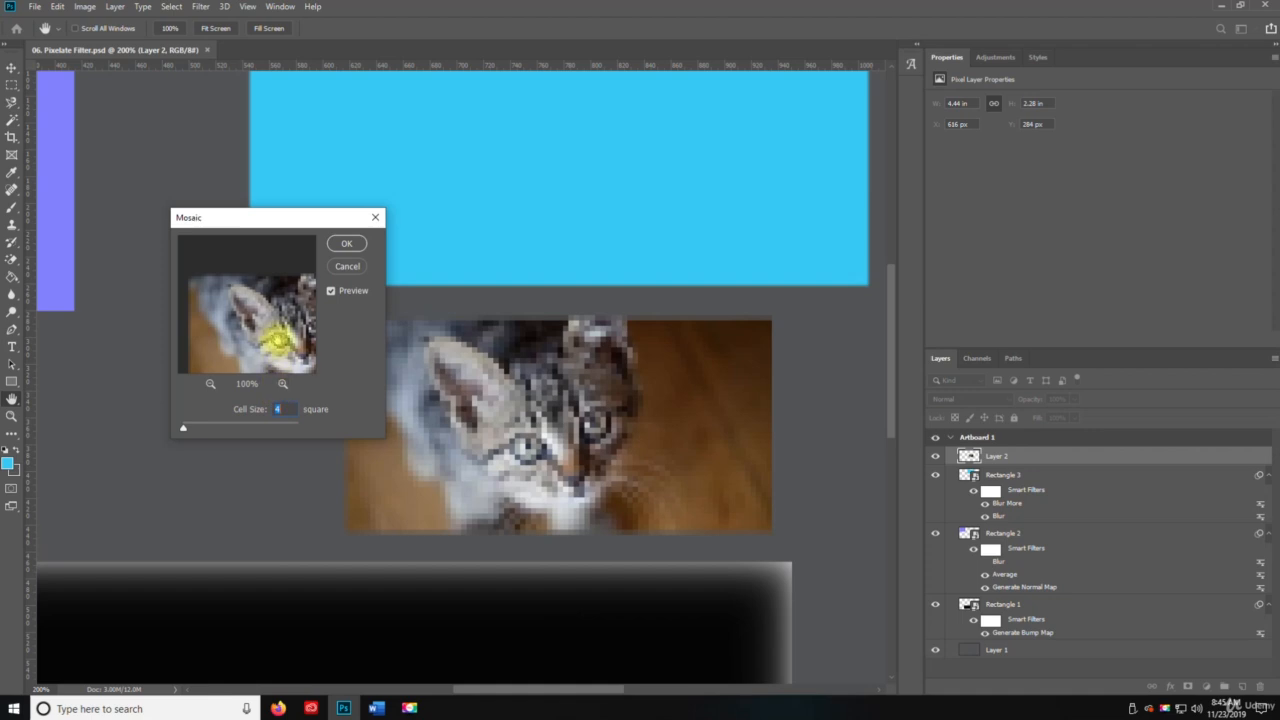
Try the Mosaic filter on the kitten photo with a cell size of 3, and undo it.
left_click_drag(309, 334, 250, 300)
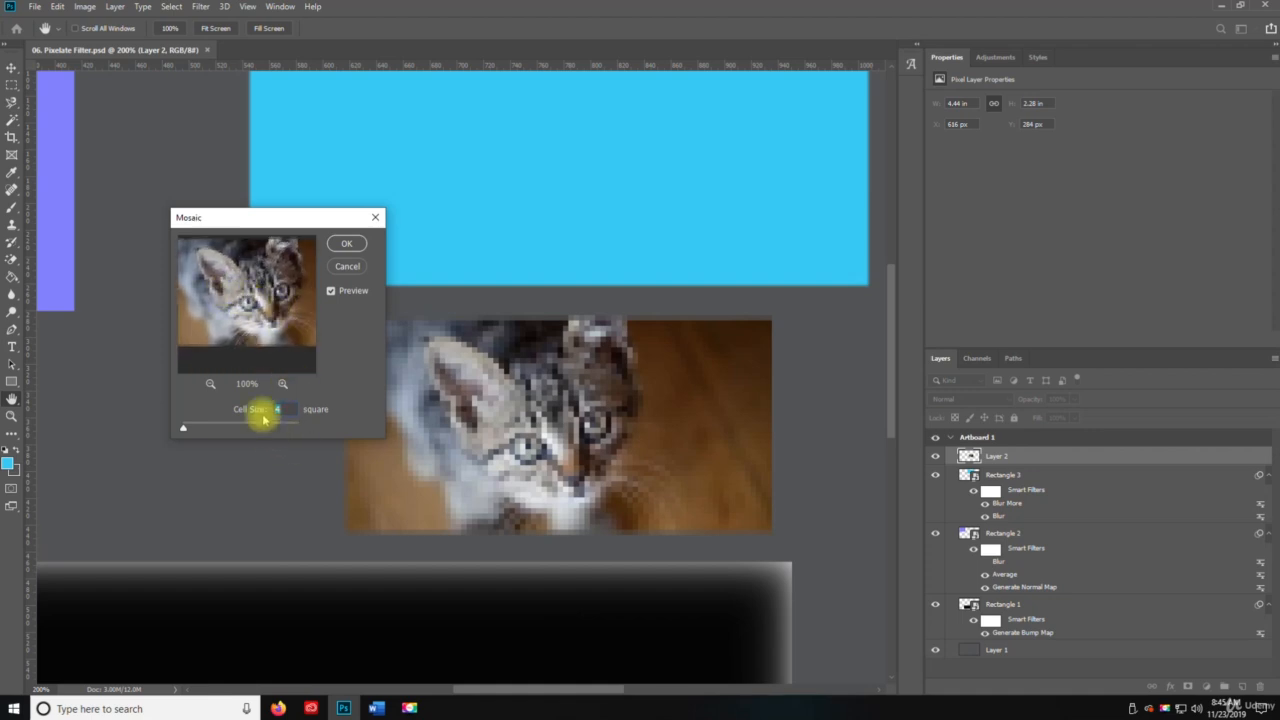
key("Down")
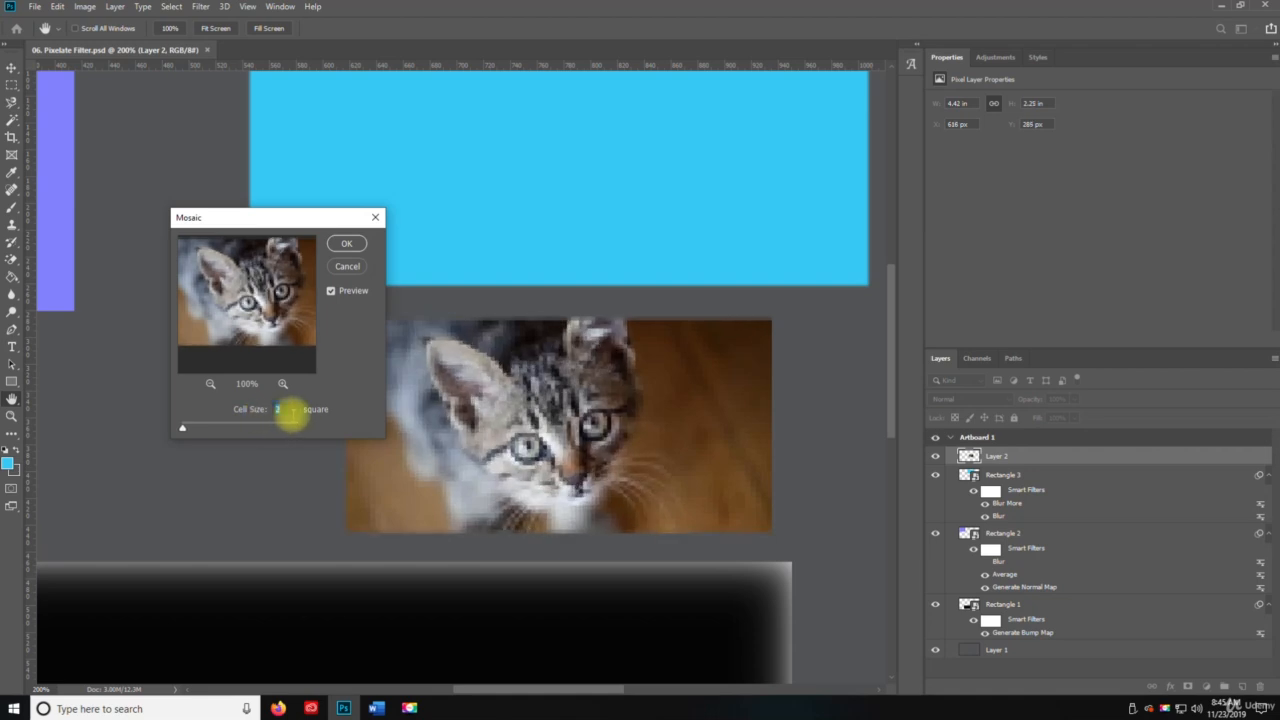
key("Up")
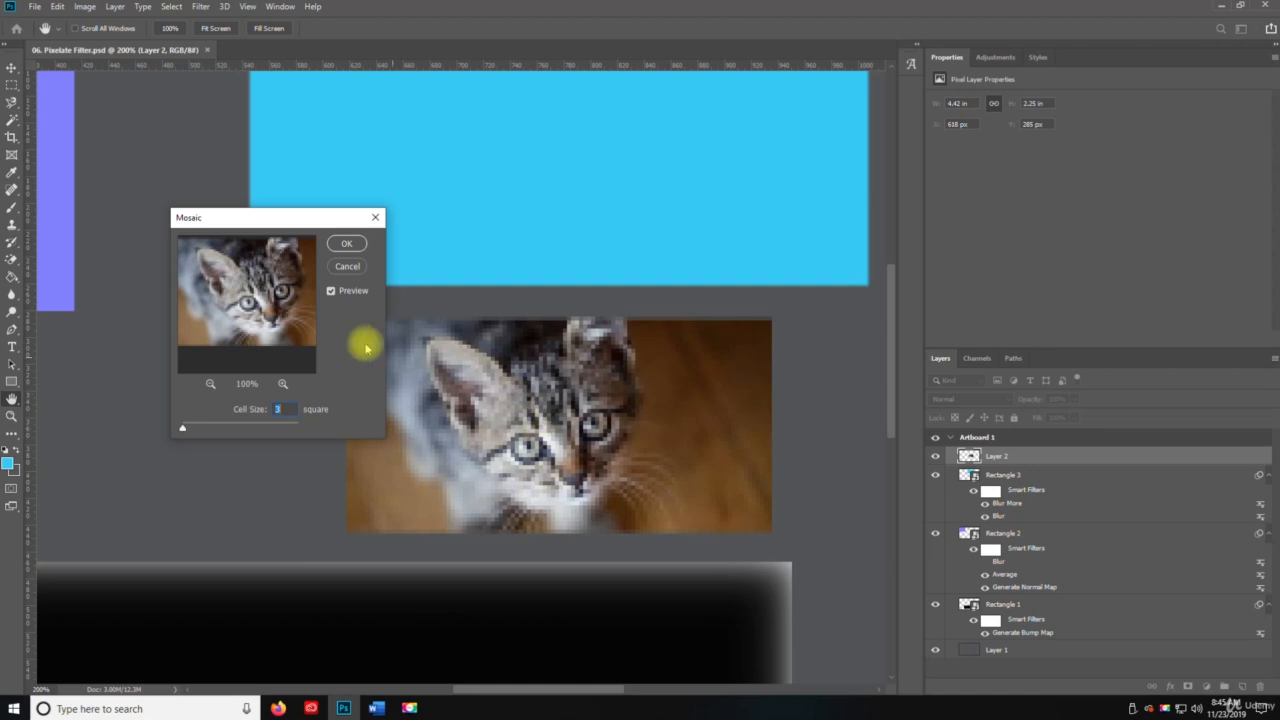
left_click_drag(265, 300, 268, 330)
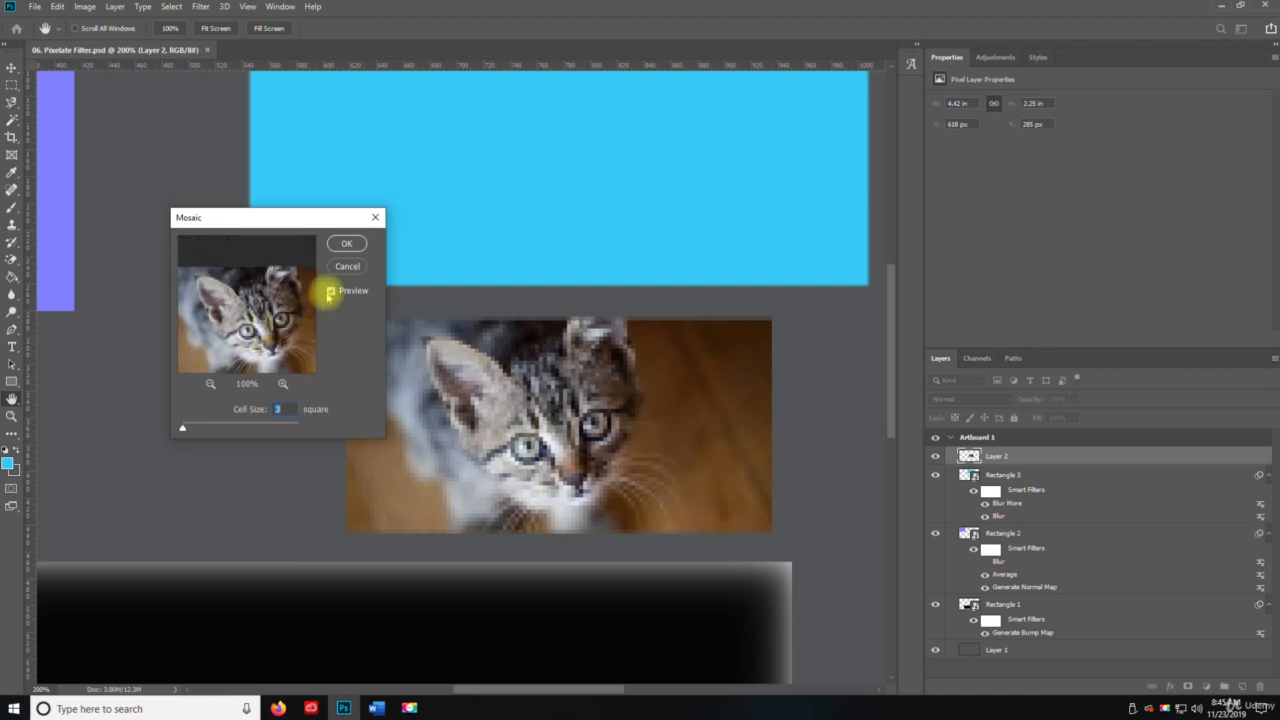
left_click(346, 244)
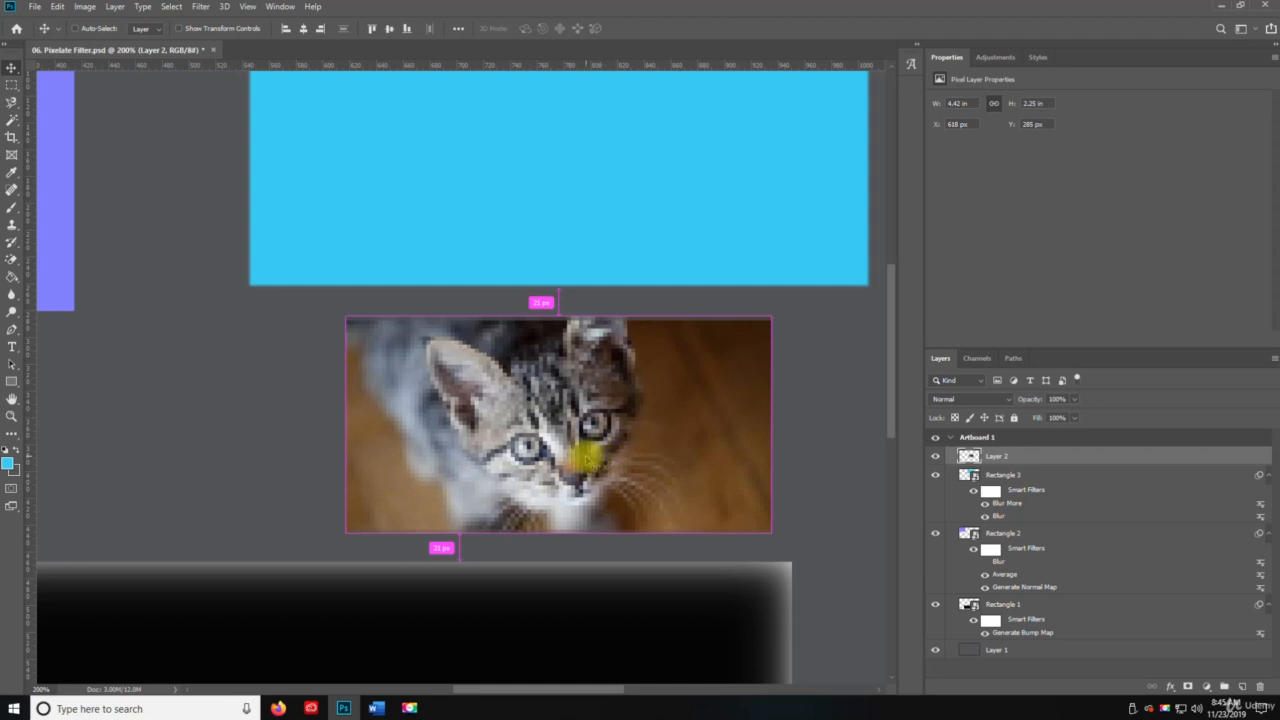
key("ctrl+z")
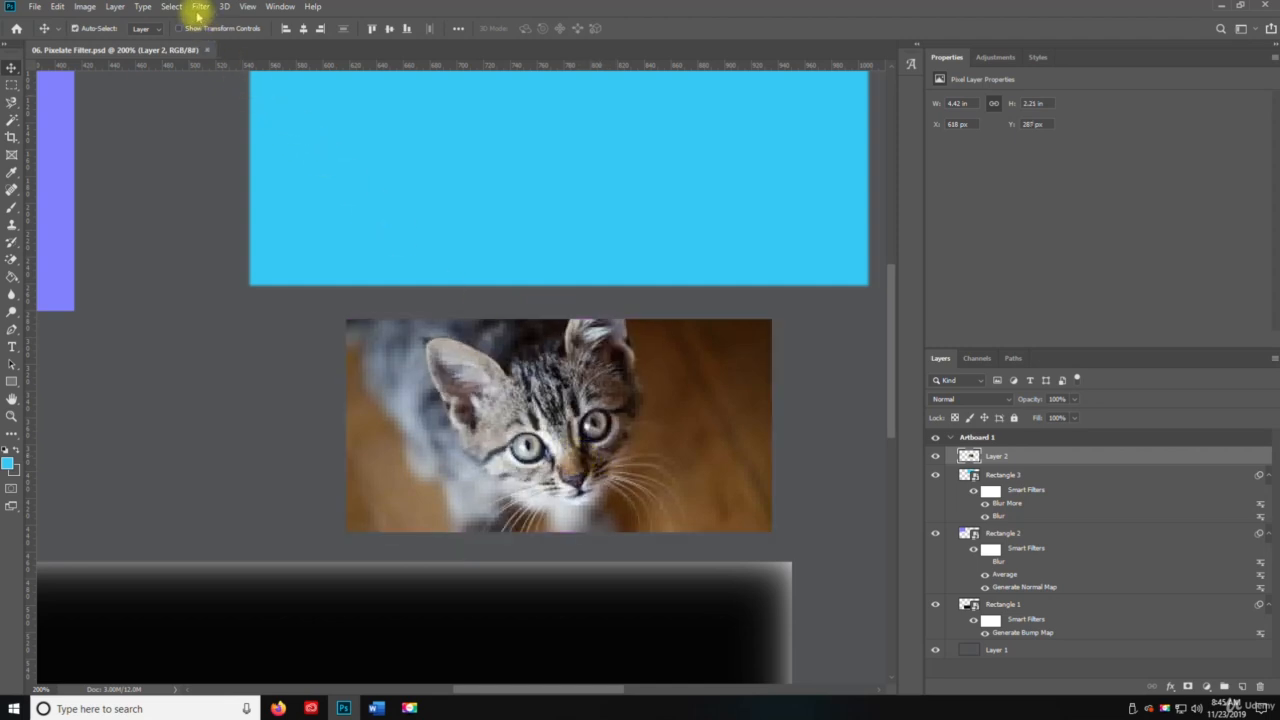
Open the Pointillize filter for the kitten photo and bring the kitten into its preview.
left_click(199, 7)
mouse_move(296, 209)
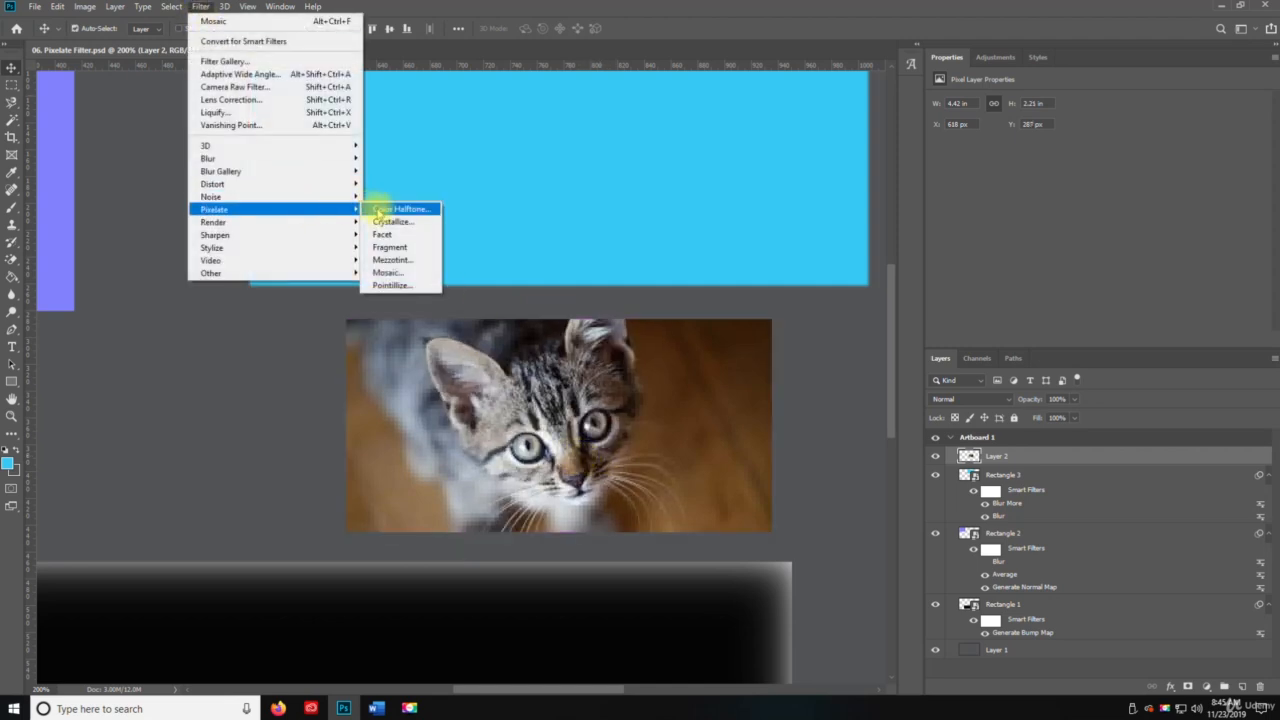
left_click(390, 285)
mouse_move(569, 240)
left_mouse_down()
mouse_move(457, 238)
mouse_move(580, 260)
left_mouse_up()
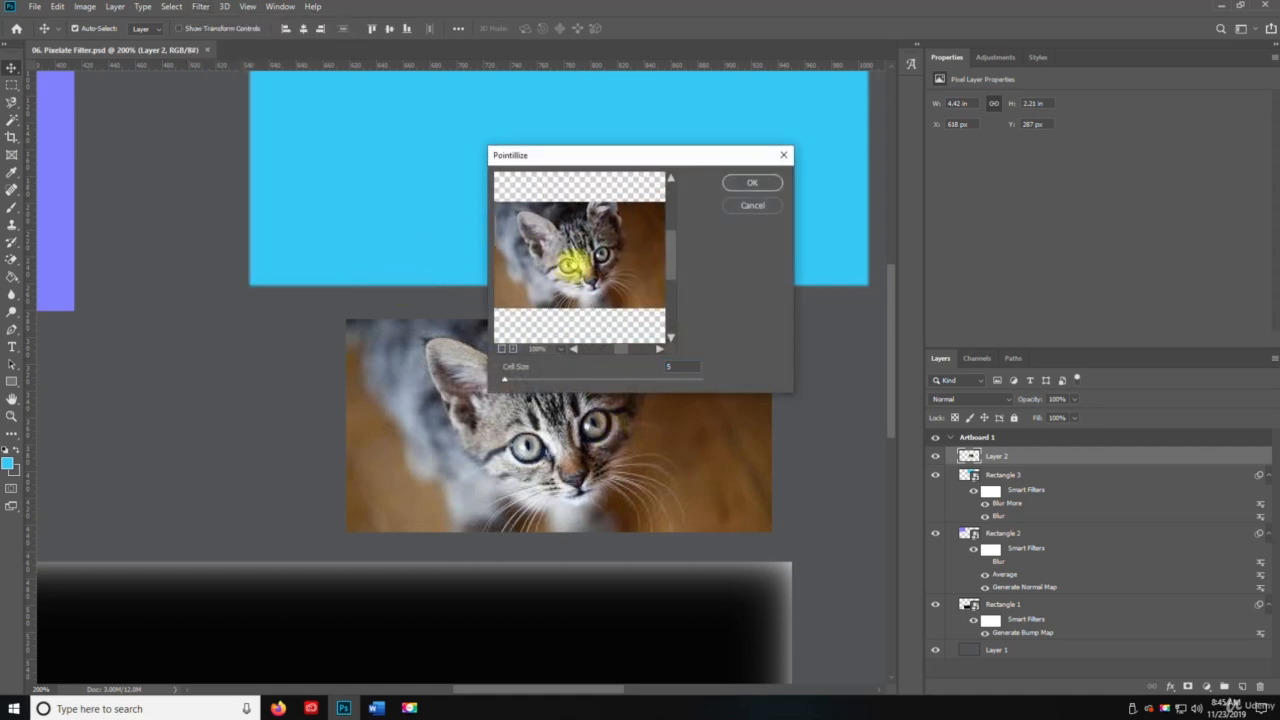
Preview increasingly large Pointillize cells on the kitten photo, from a cell size of 3 up to about 28.
left_click_drag(501, 381, 493, 379)
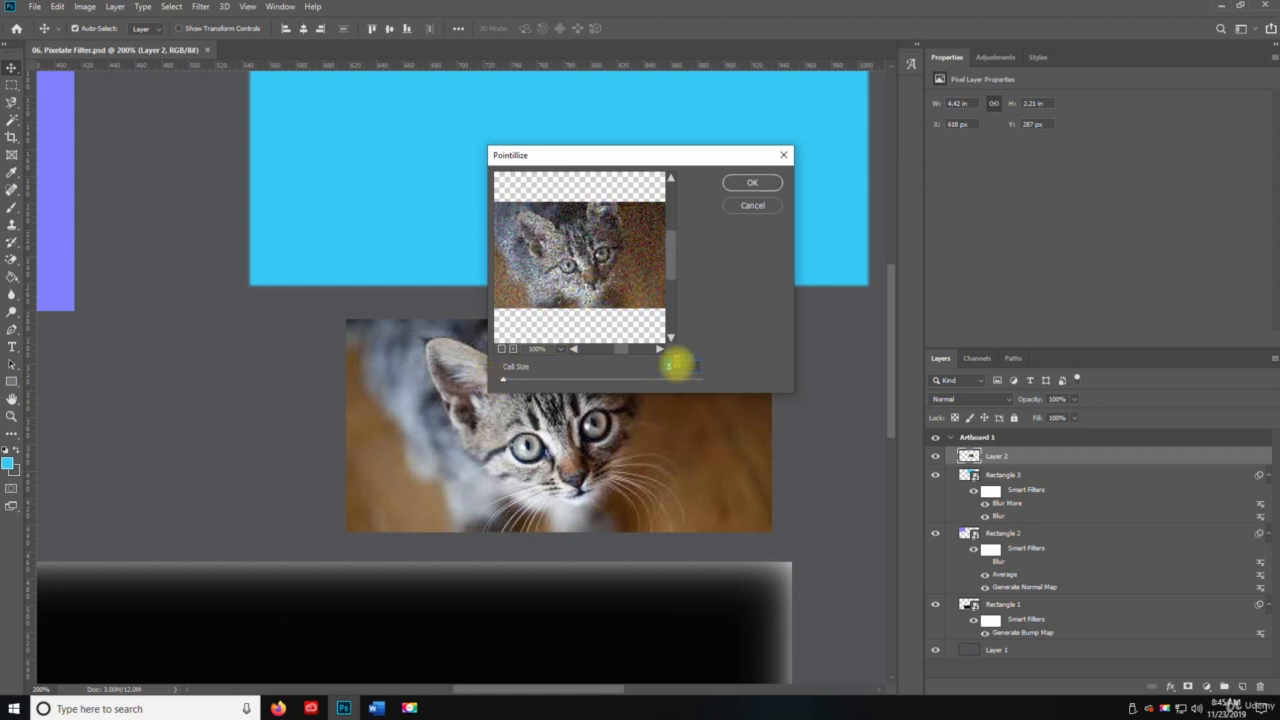
scroll(677, 364, "up", 3)
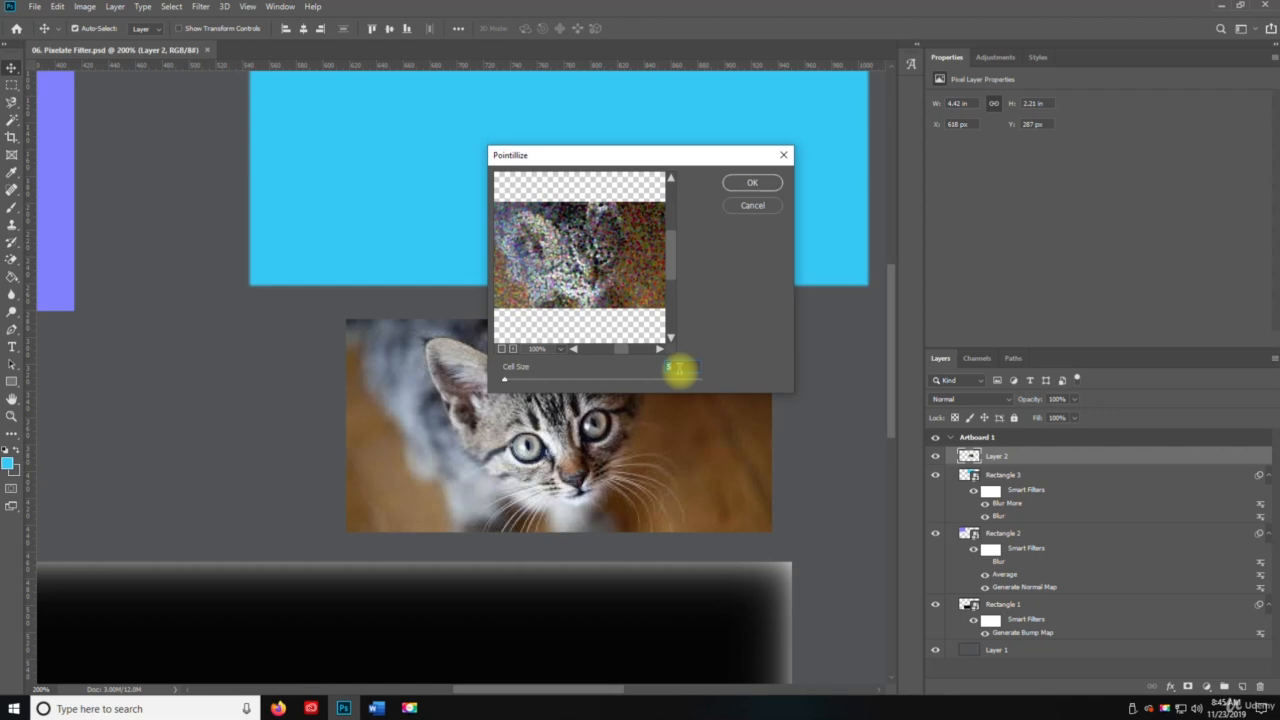
scroll(678, 368, "up", 10)
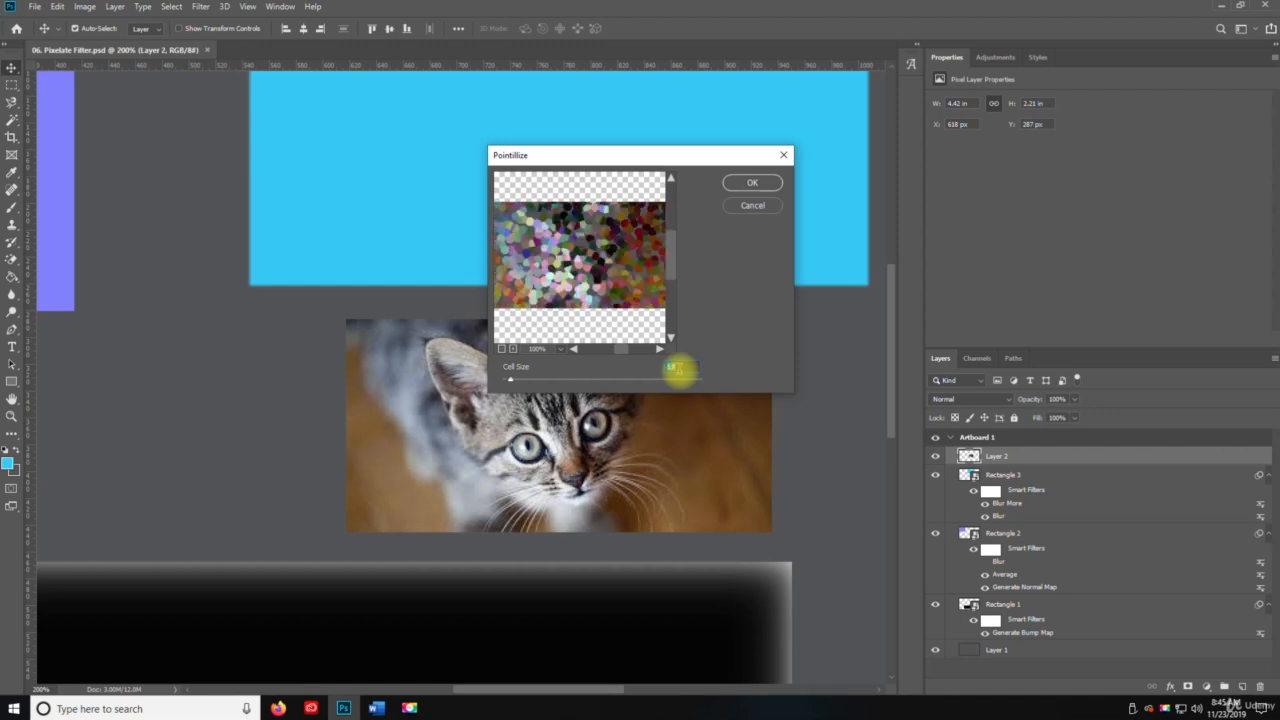
scroll(678, 368, "up", 6)
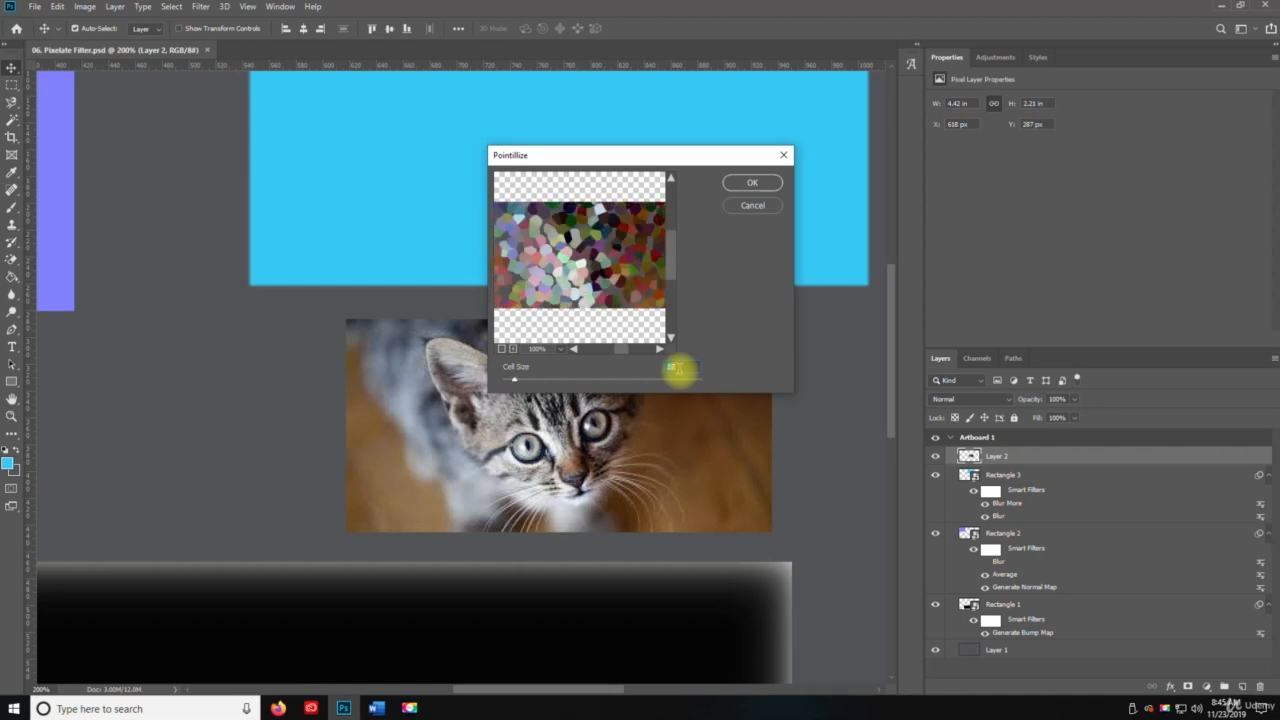
scroll(678, 368, "up", 7)
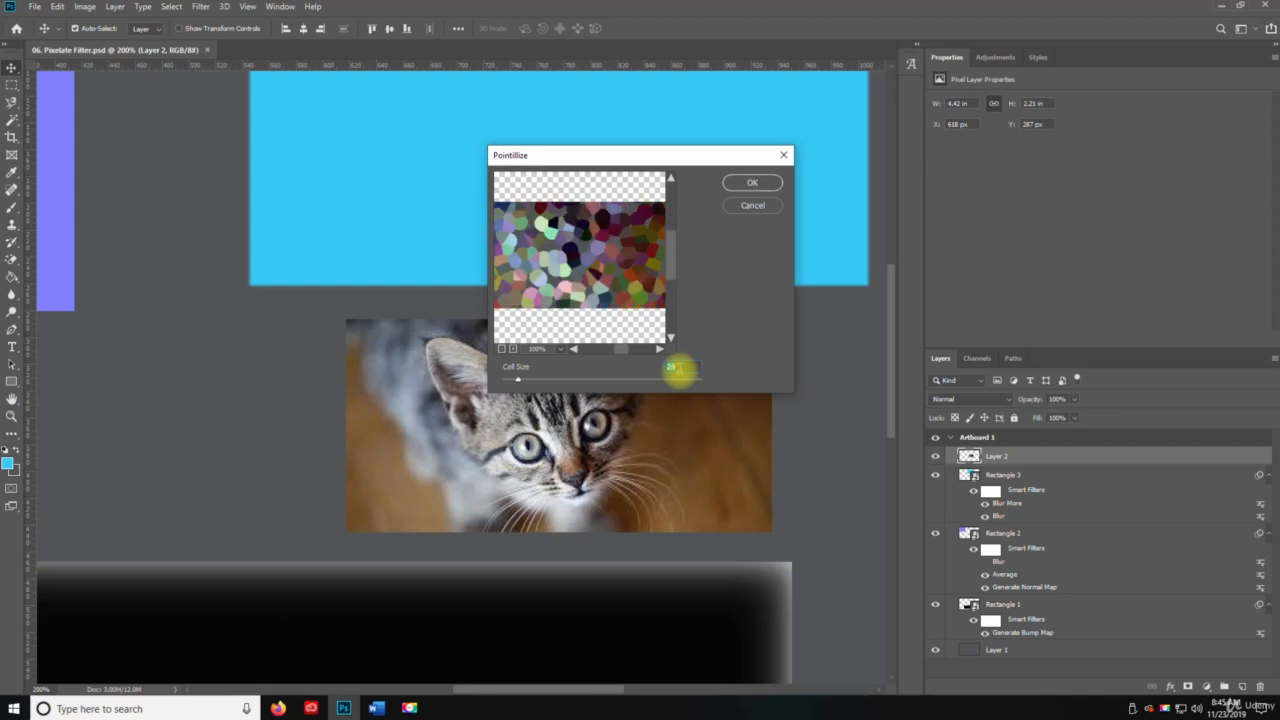
scroll(678, 368, "up", 2)
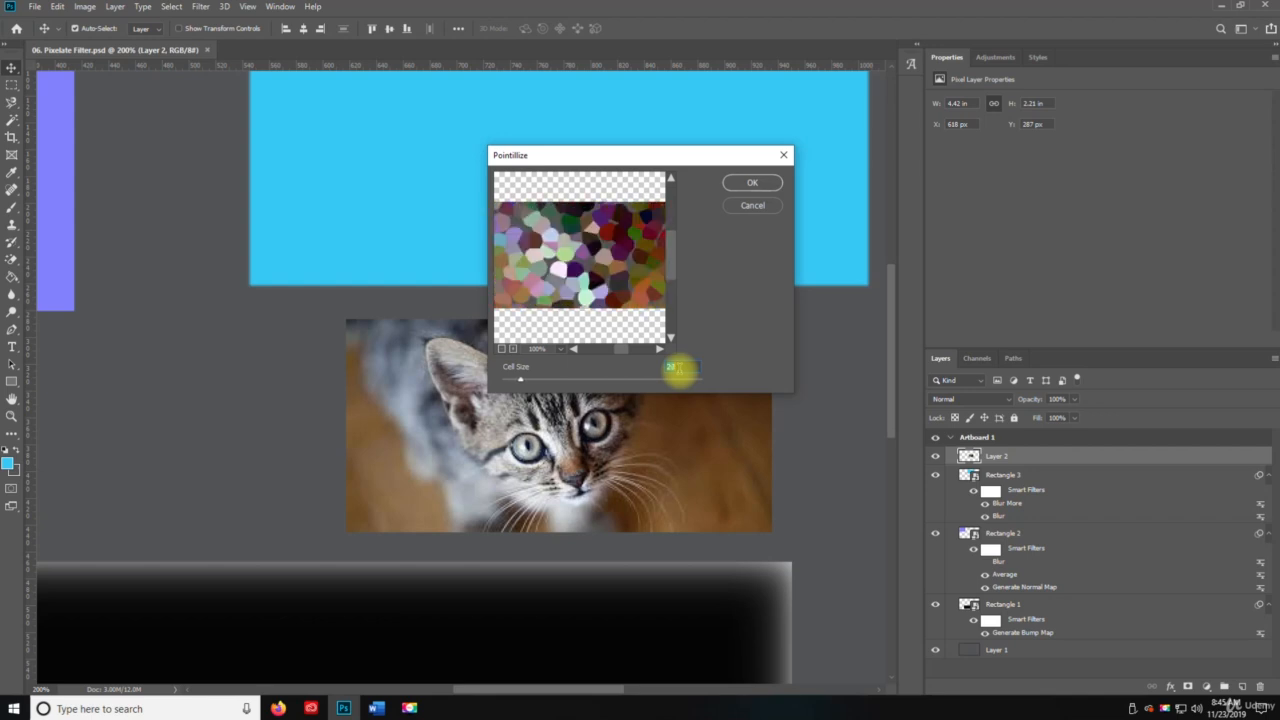
Try the Pointillize filter on the kitten photo with the cell size reduced to 3, and undo it.
scroll(678, 368, "down", 8)
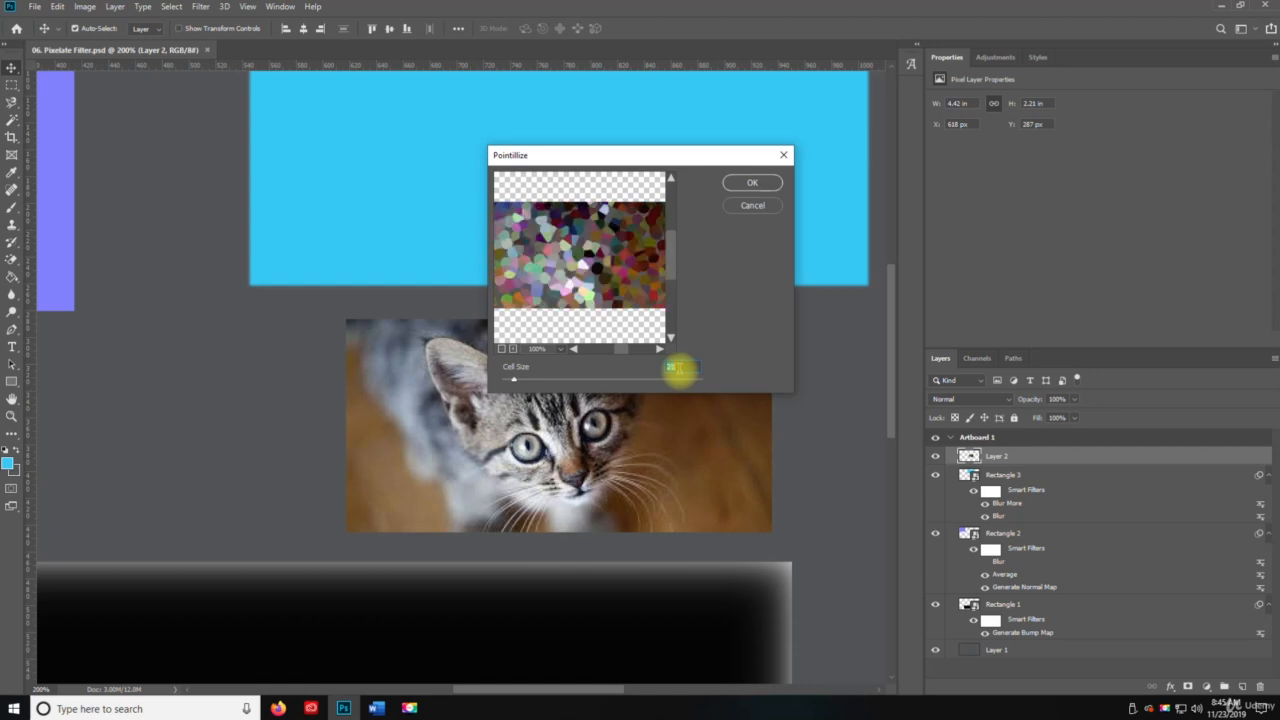
scroll(678, 368, "down", 6)
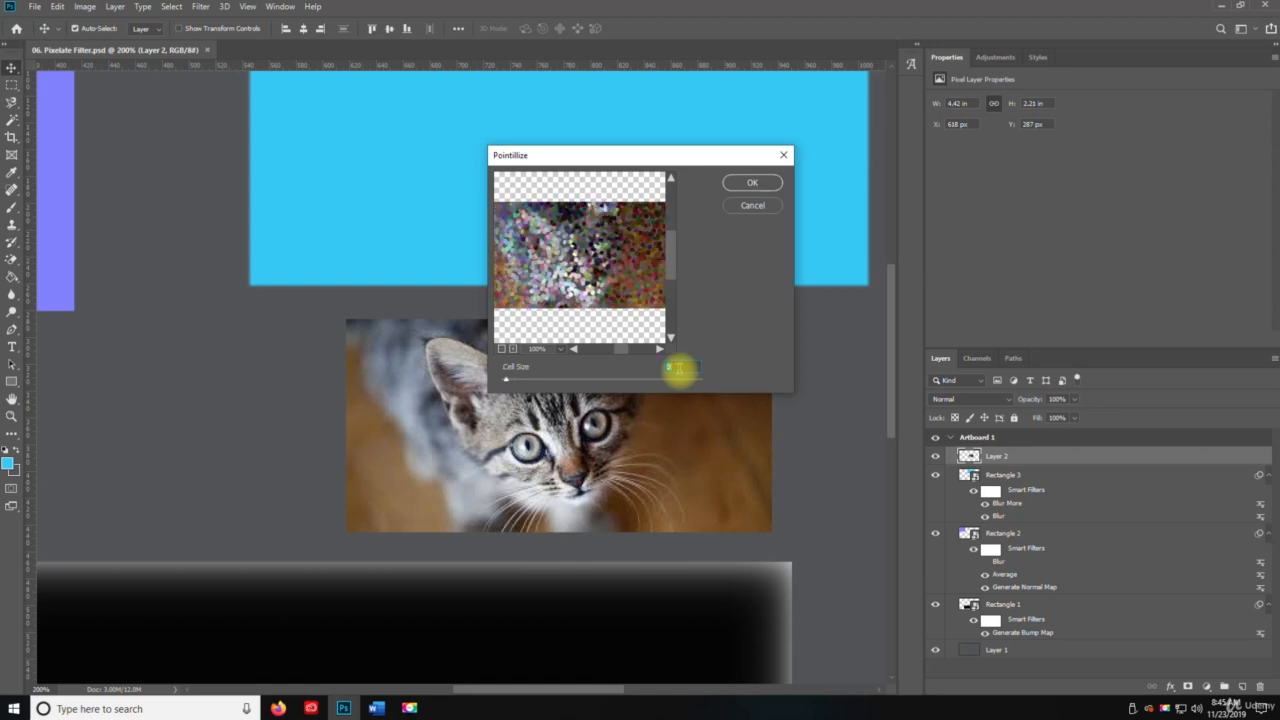
scroll(678, 368, "down", 3)
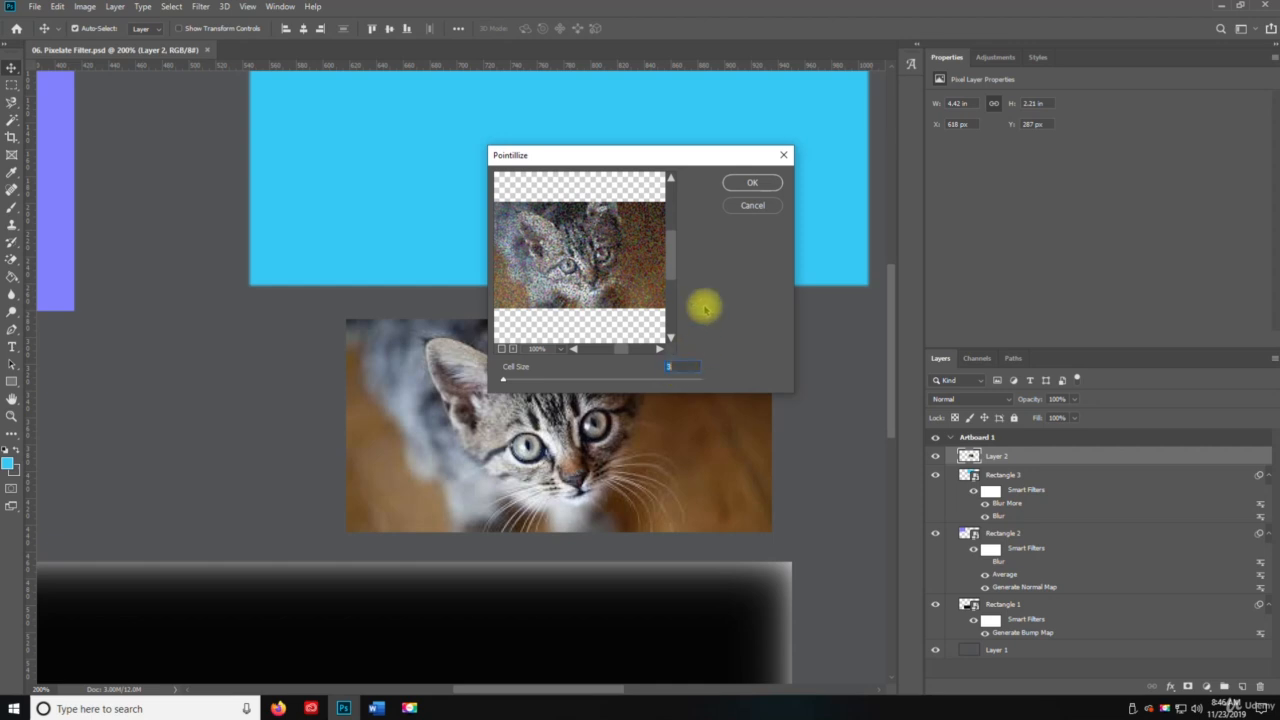
left_click(740, 183)
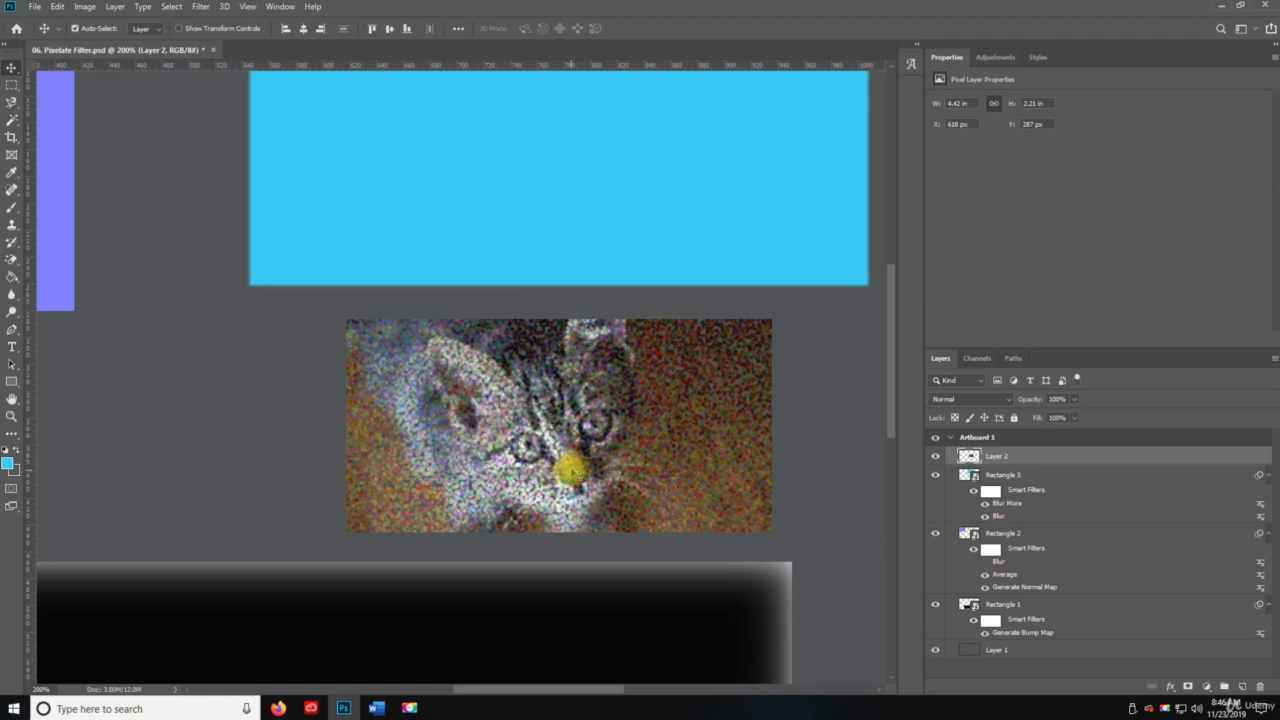
key("ctrl+z")
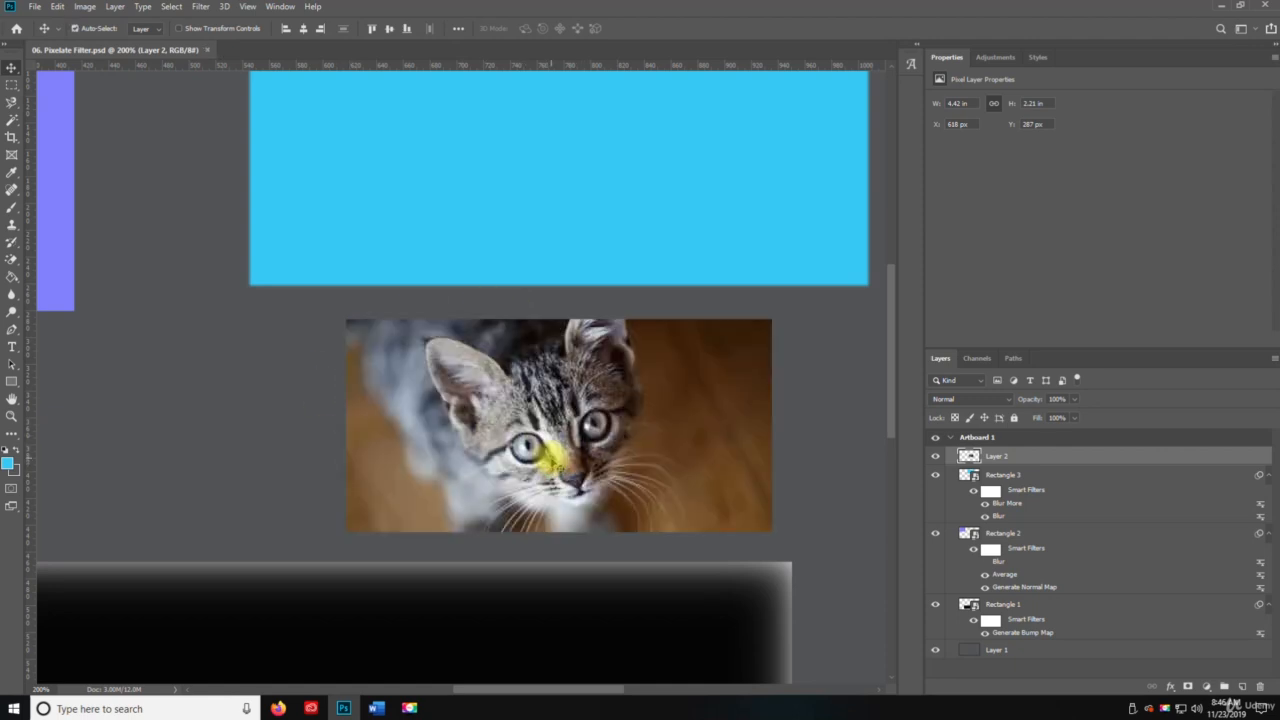